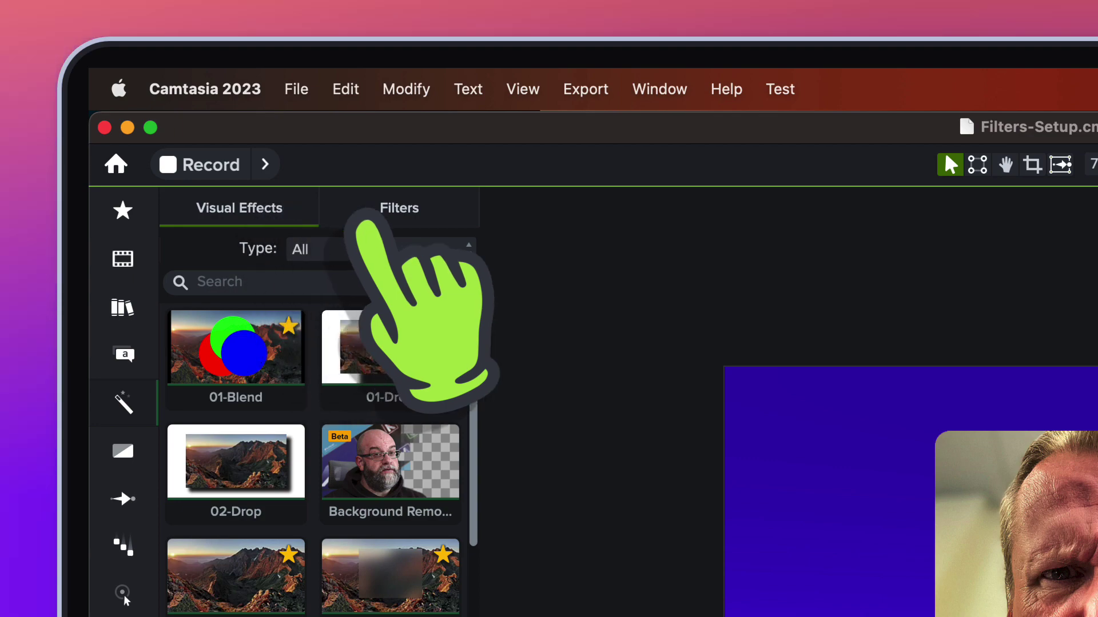
left_click(399, 208)
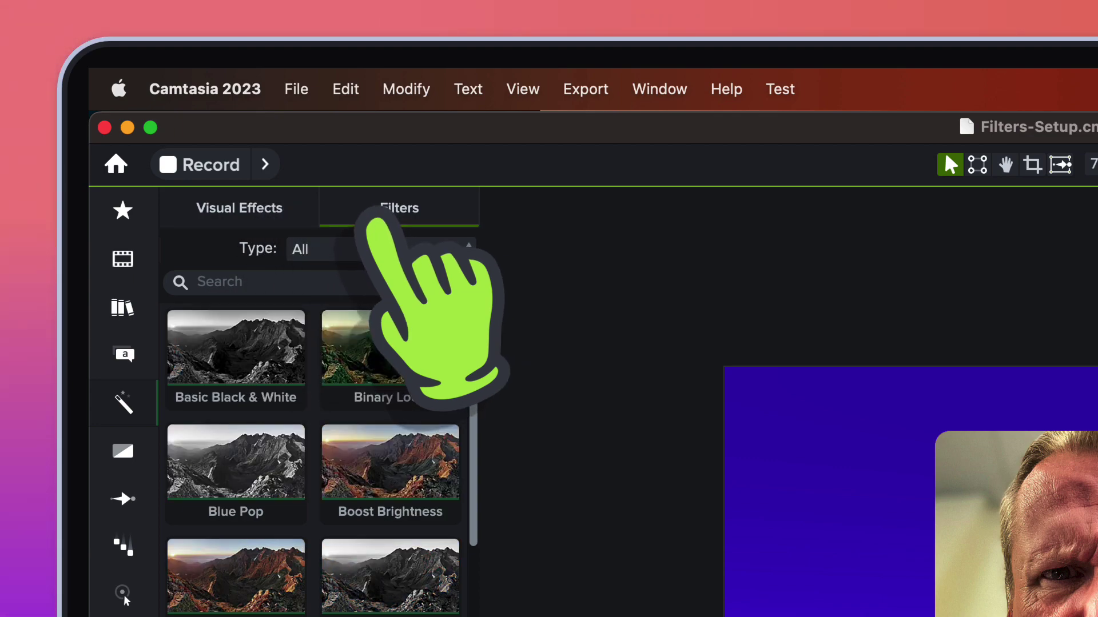
scroll(236, 360, "down", 1)
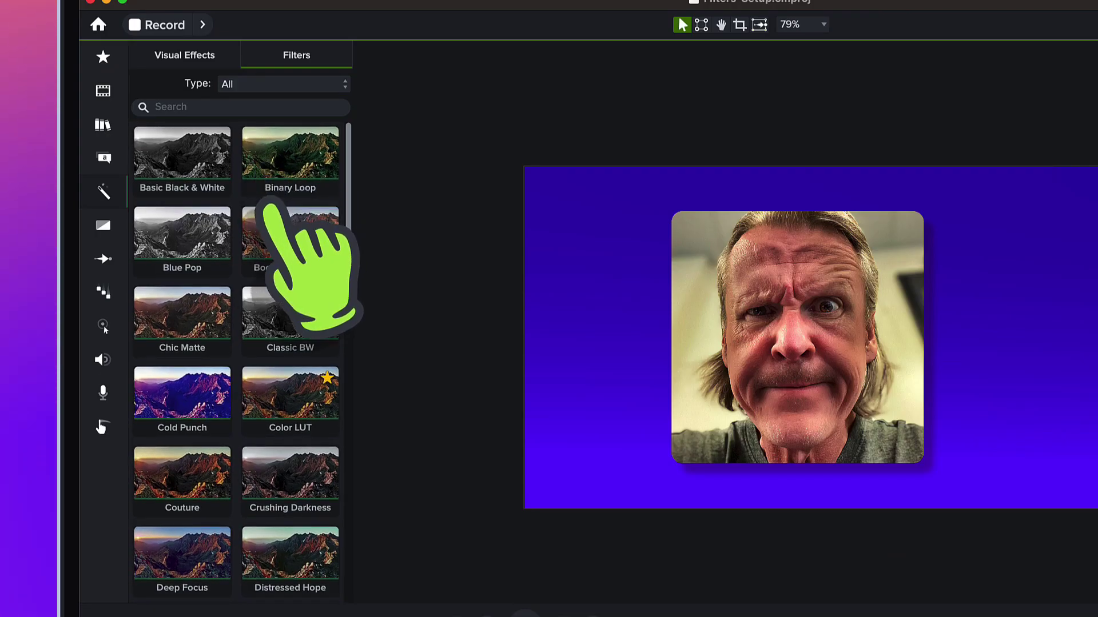
scroll(269, 229, "down", 3)
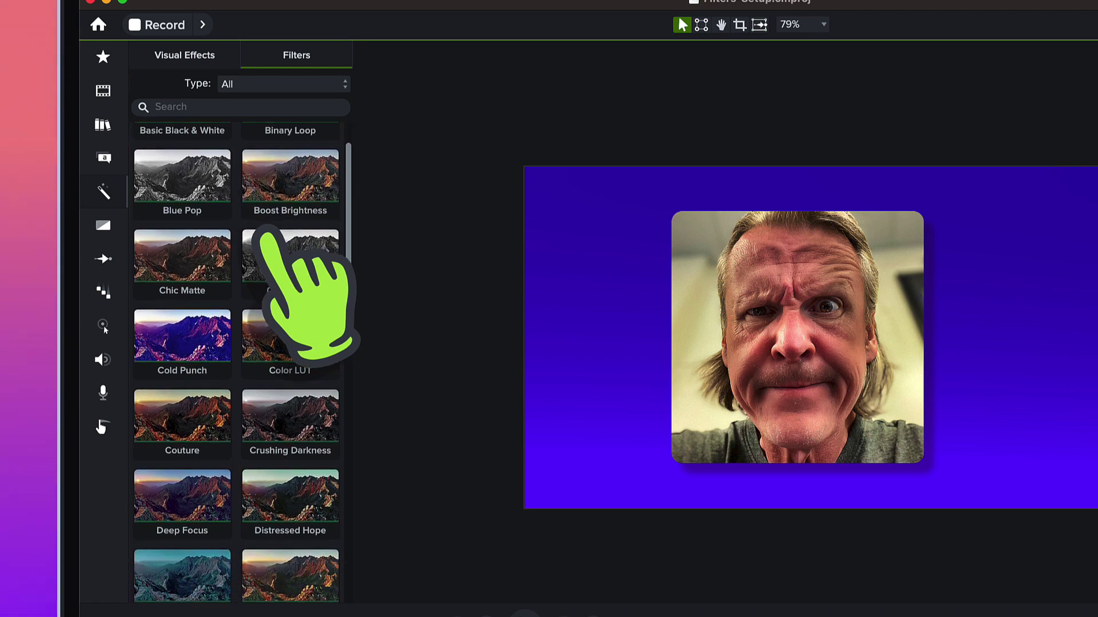
scroll(266, 234, "down", 3)
scroll(268, 237, "up", 5)
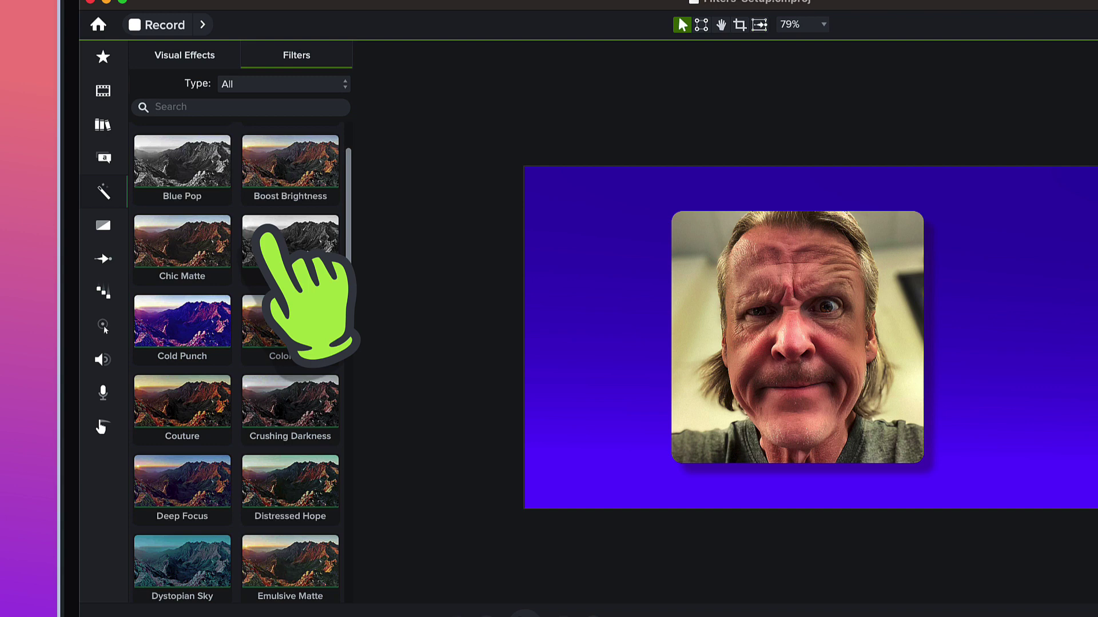
scroll(264, 256, "up", 1)
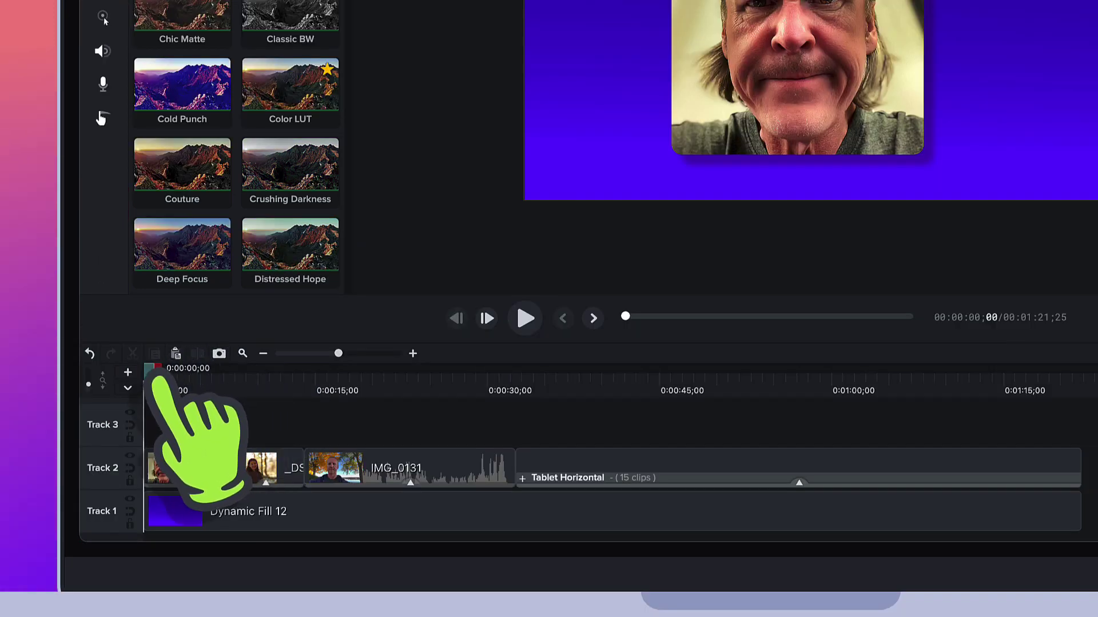
Step: Scrub the playhead through the clips and park it on the headshot at 0:00:02;23
left_click_drag(158, 380, 206, 373)
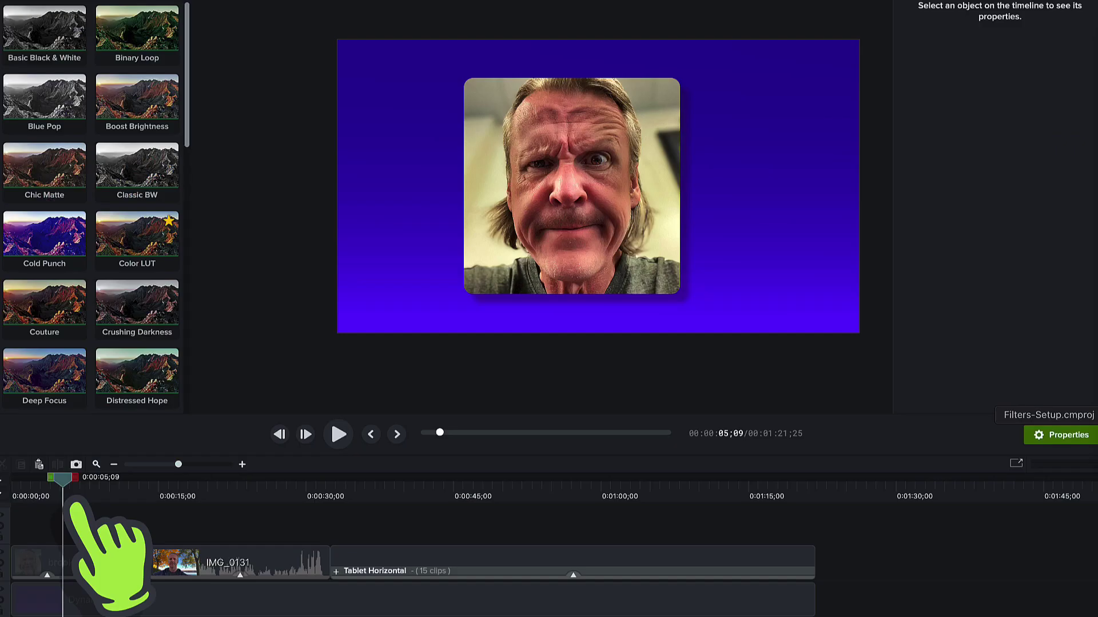
left_click_drag(73, 505, 112, 532)
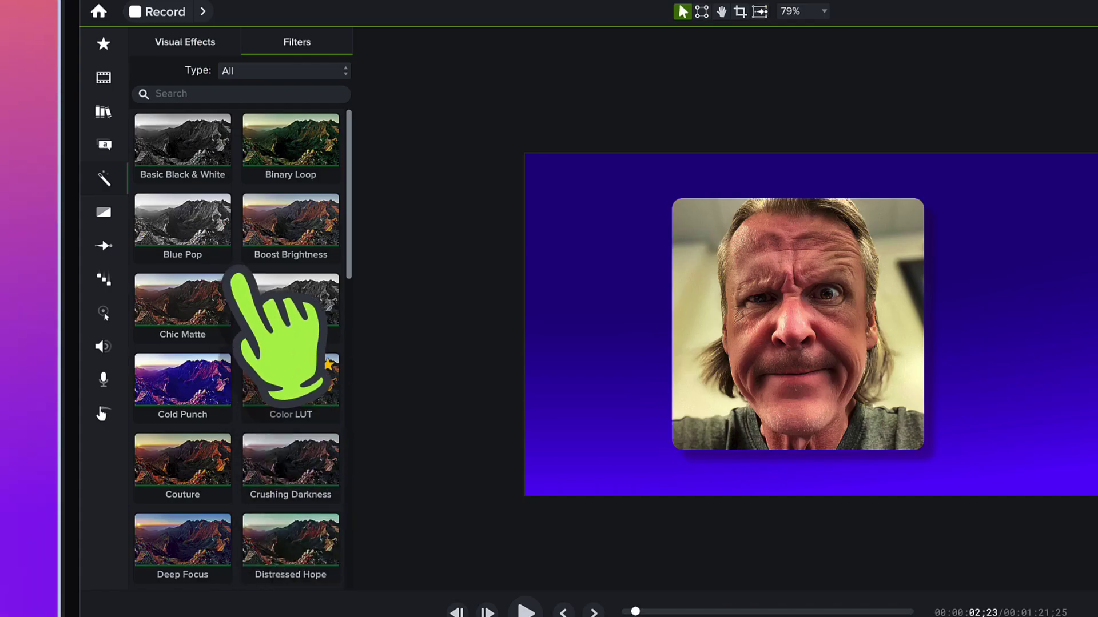
scroll(289, 372, "down", 2)
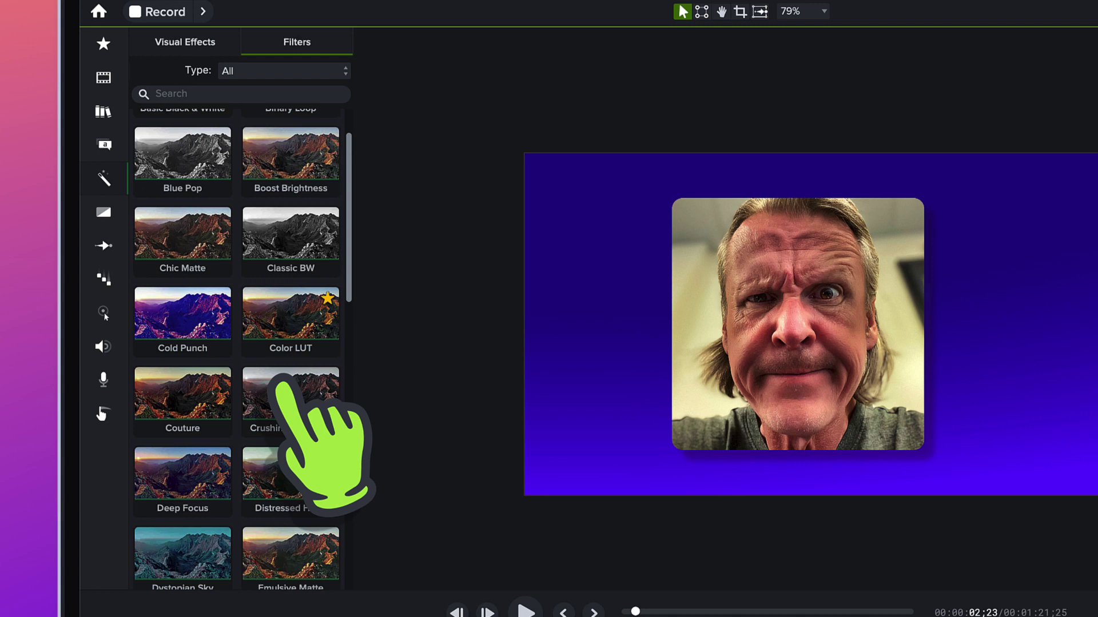
scroll(283, 383, "down", 1)
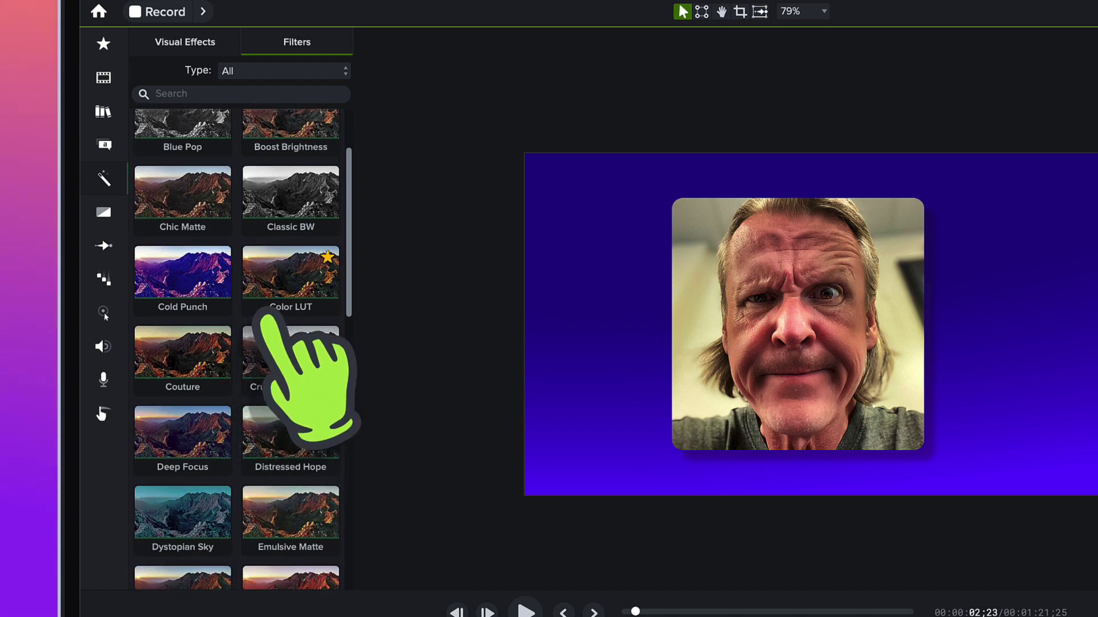
scroll(277, 326, "down", 1)
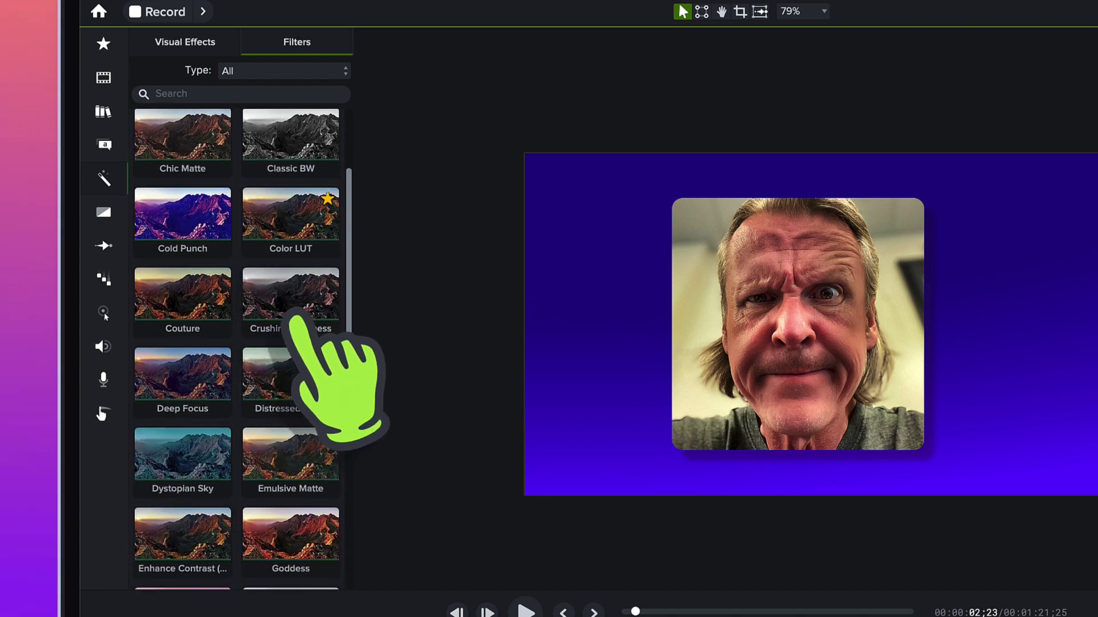
scroll(280, 372, "down", 1)
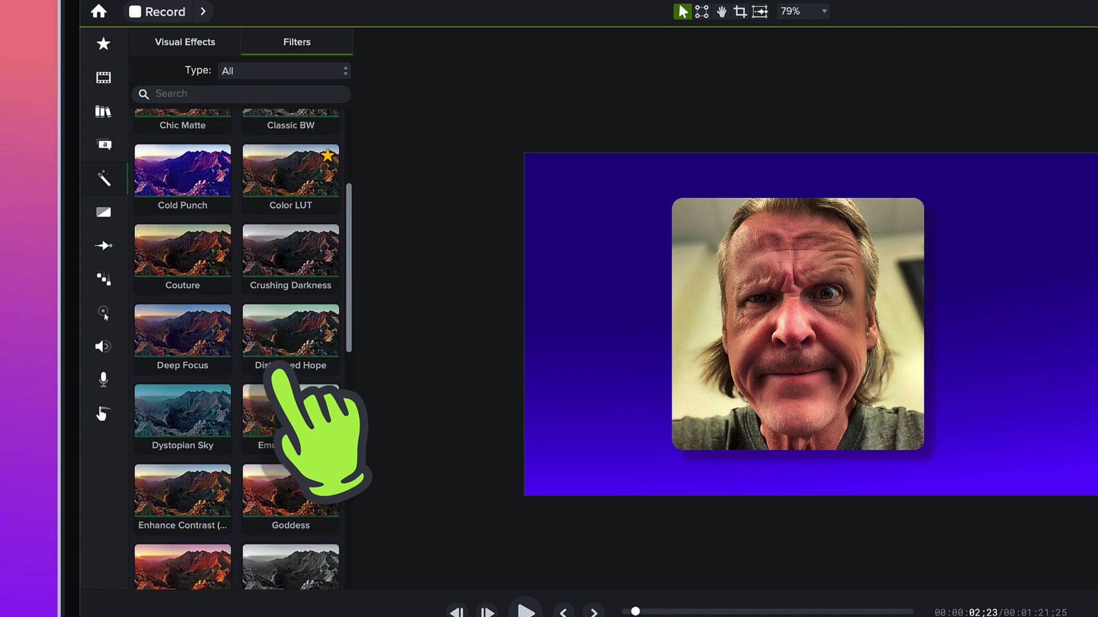
scroll(280, 371, "down", 2)
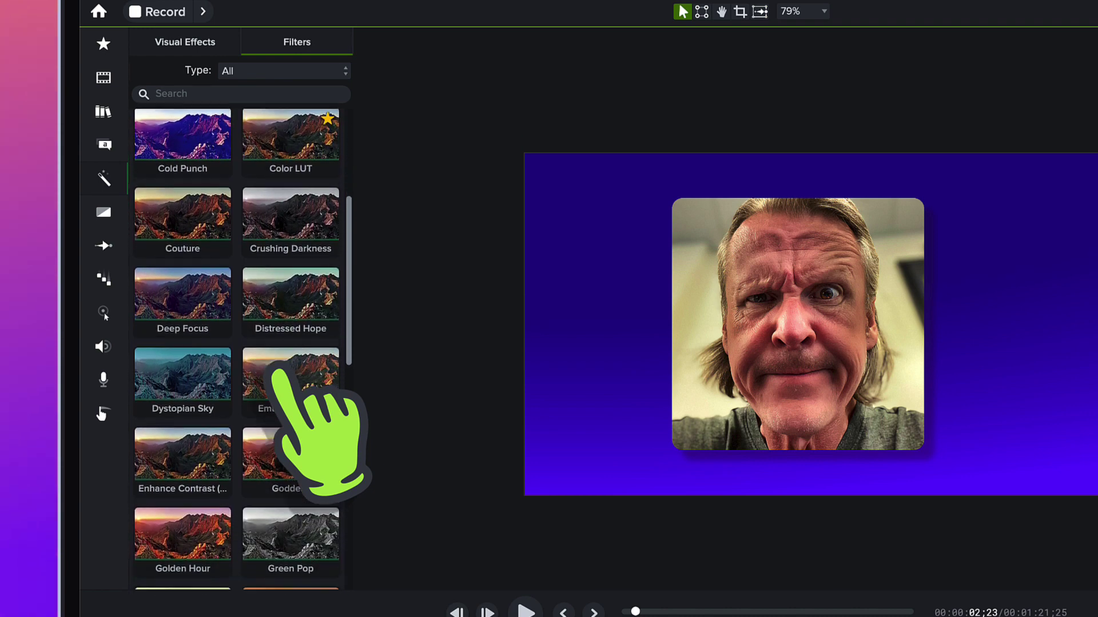
scroll(280, 371, "down", 2)
scroll(280, 372, "up", 4)
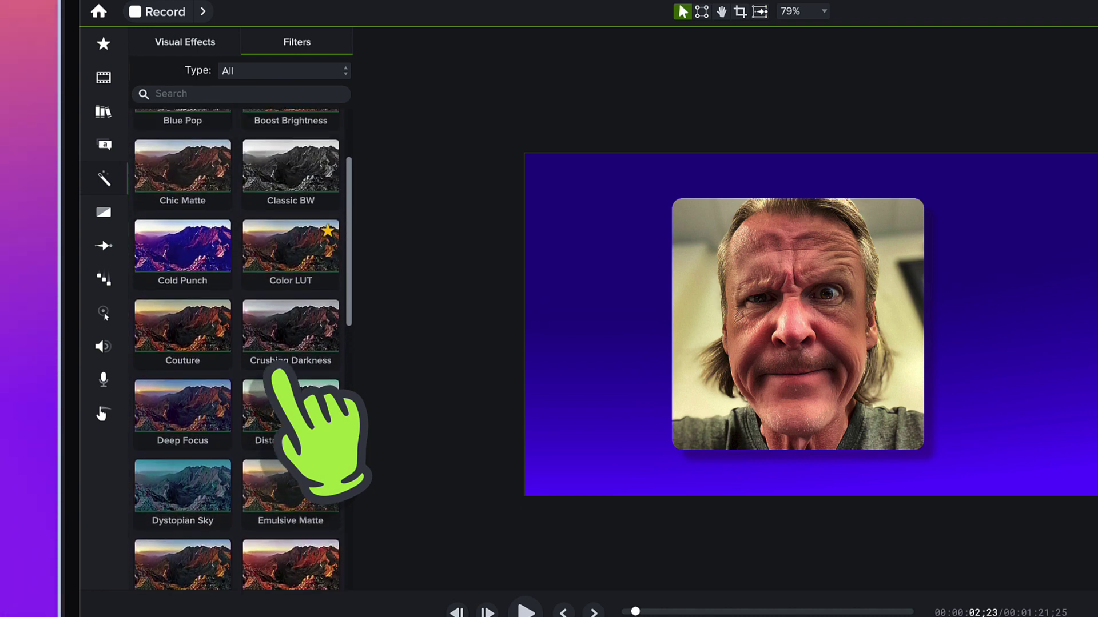
scroll(280, 371, "up", 1)
scroll(280, 372, "down", 1)
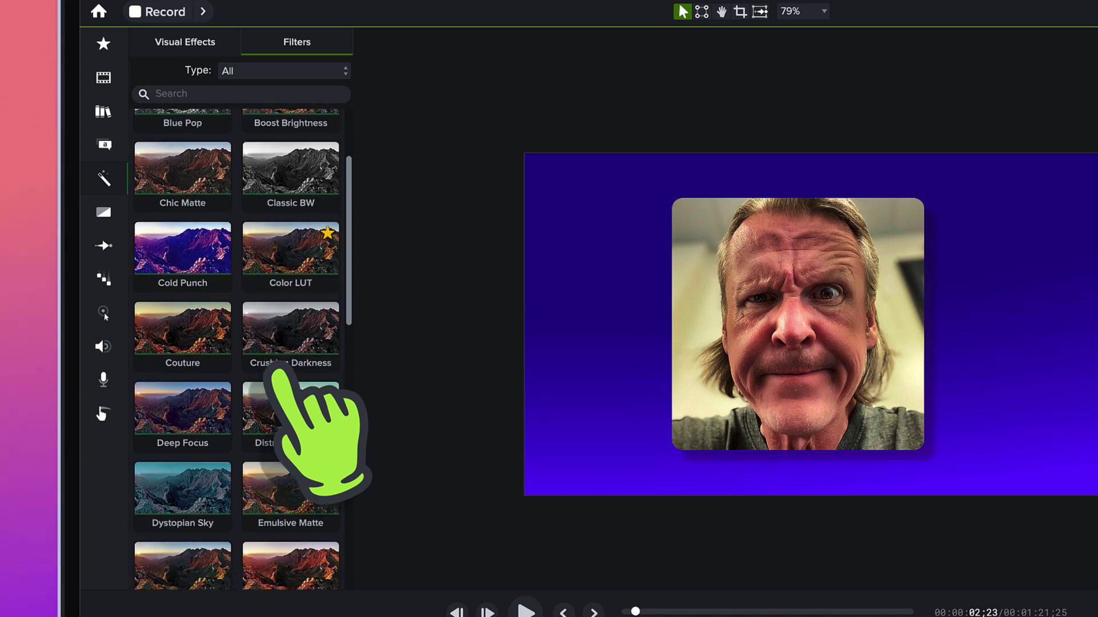
scroll(280, 372, "down", 5)
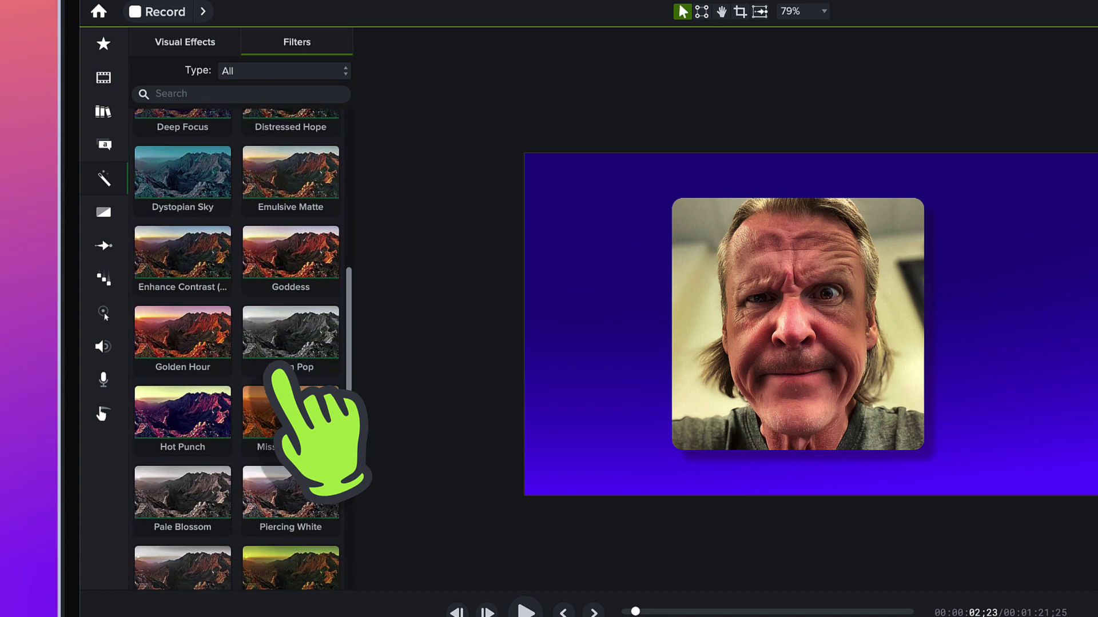
scroll(280, 372, "down", 2)
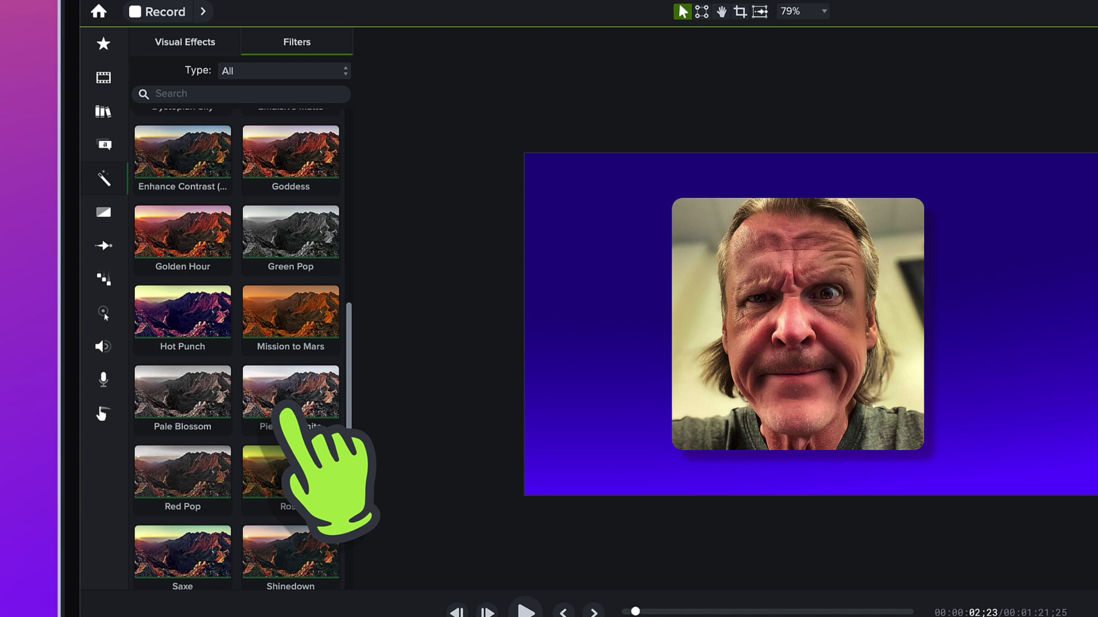
Step: Drop the Piercing White LUT onto the headshot clip on the canvas, at 100% intensity
left_click_drag(286, 409, 814, 292)
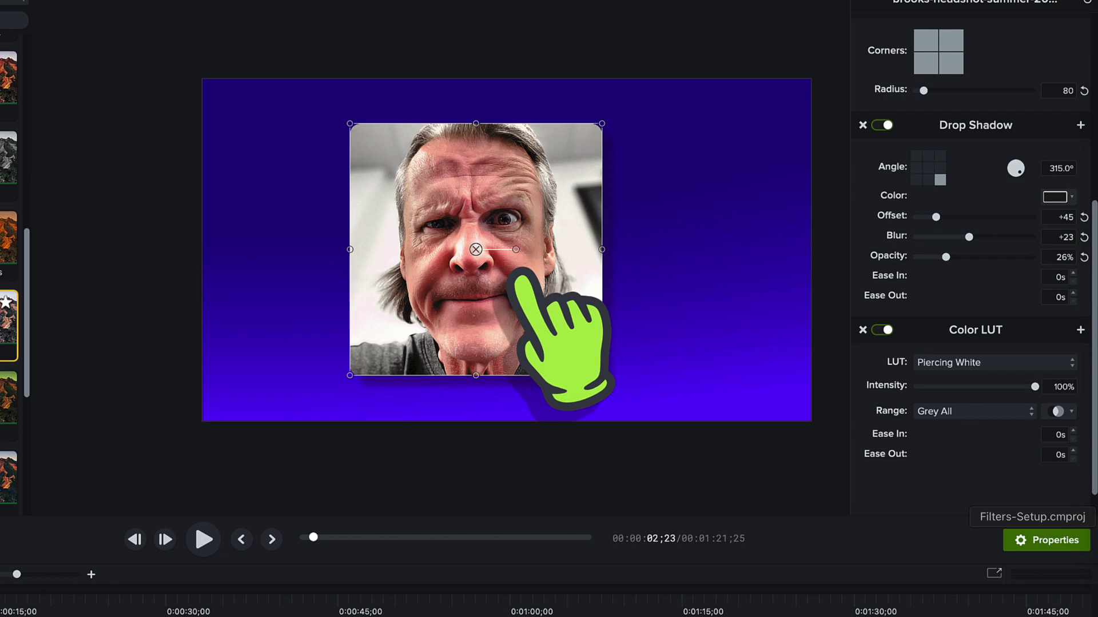
Step: Switch the headshot's Color LUT to Silver Matte for a black-and-white look
left_click(995, 365)
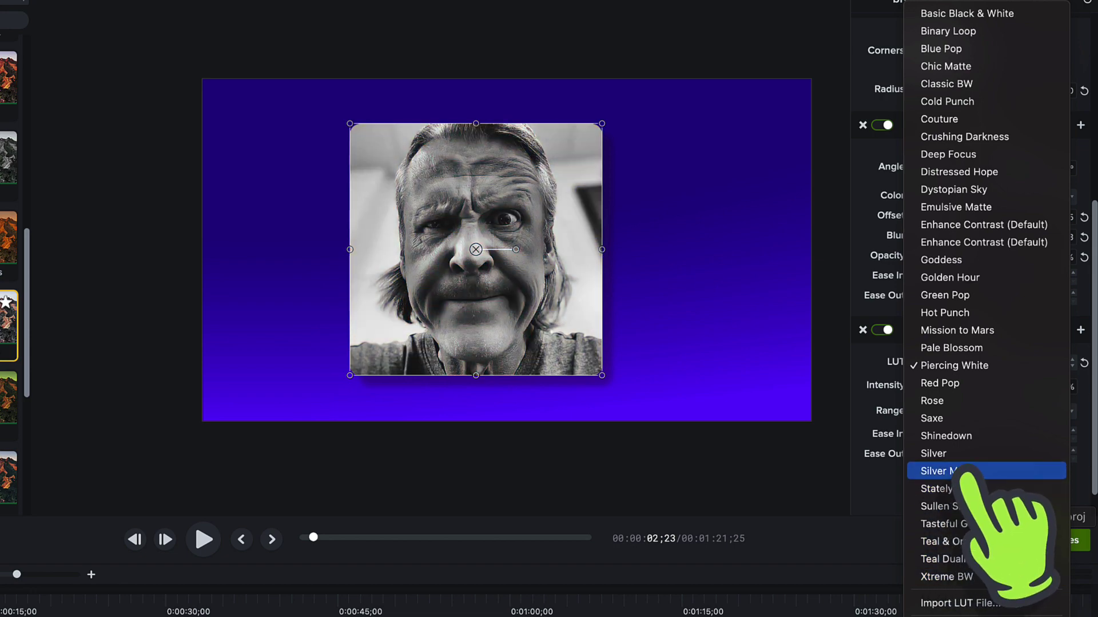
left_click(966, 471)
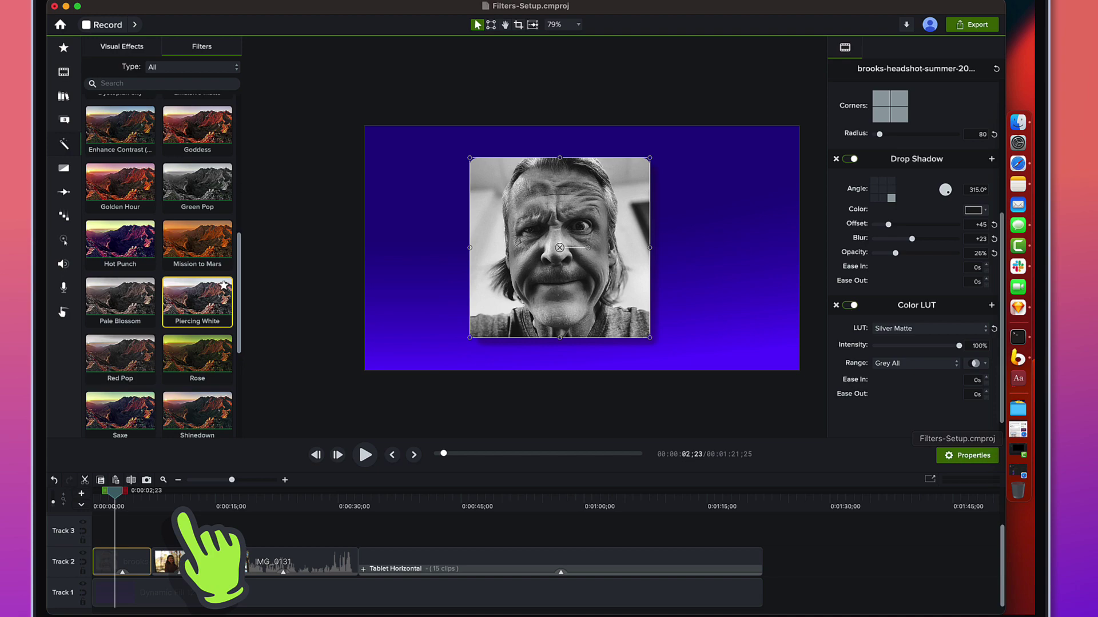
Step: Select the _DSC5943 girl clip in Track 2 and apply Piercing White to it
left_click(164, 505)
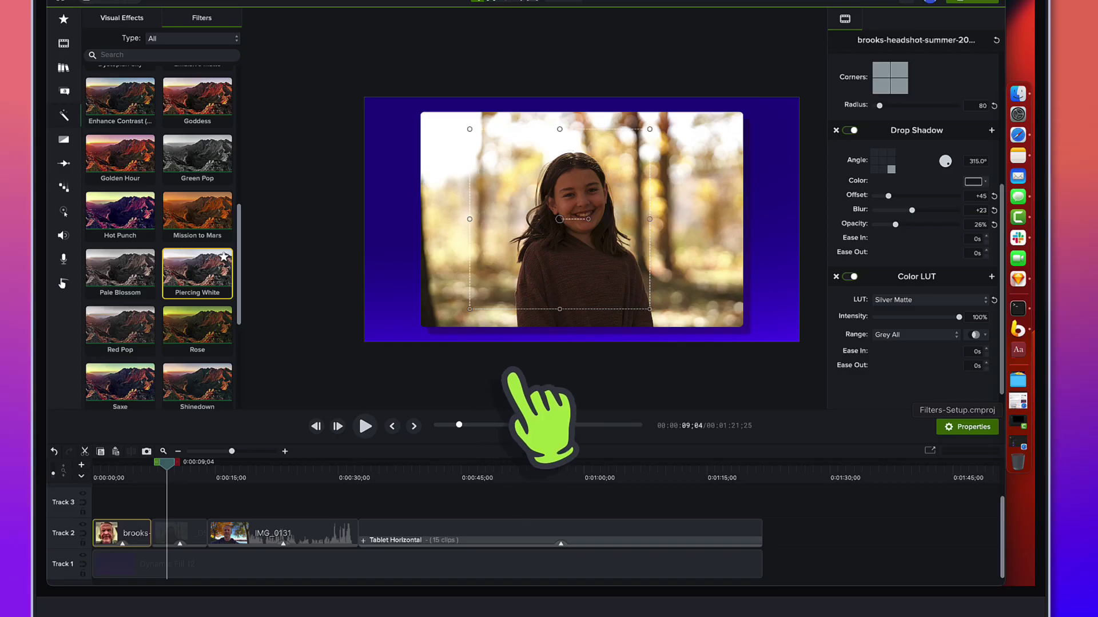
left_click(488, 555)
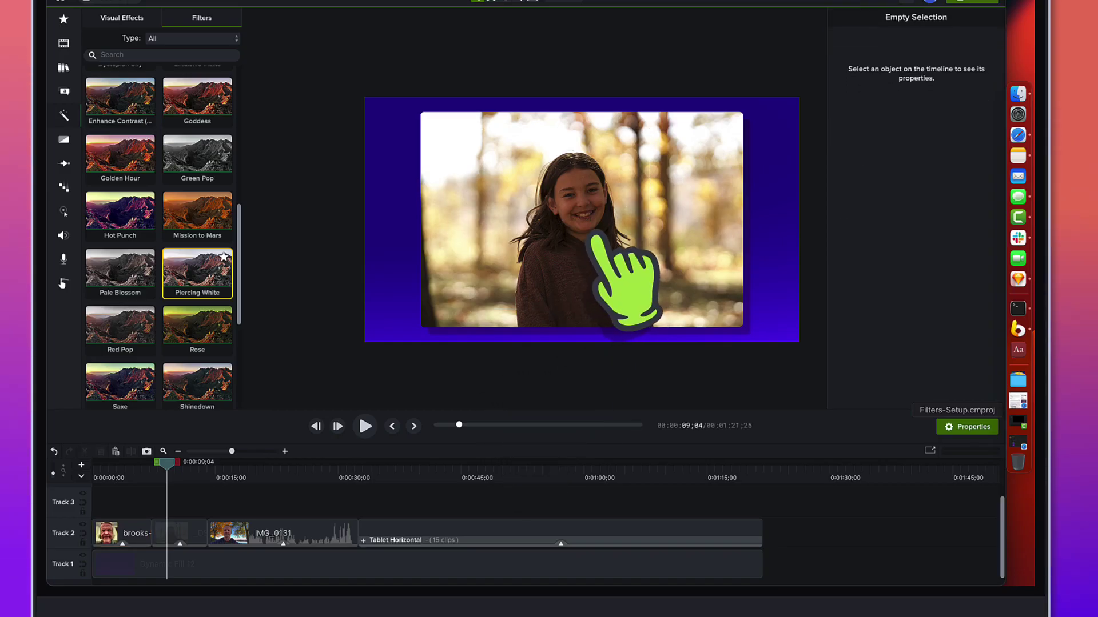
left_click(191, 529)
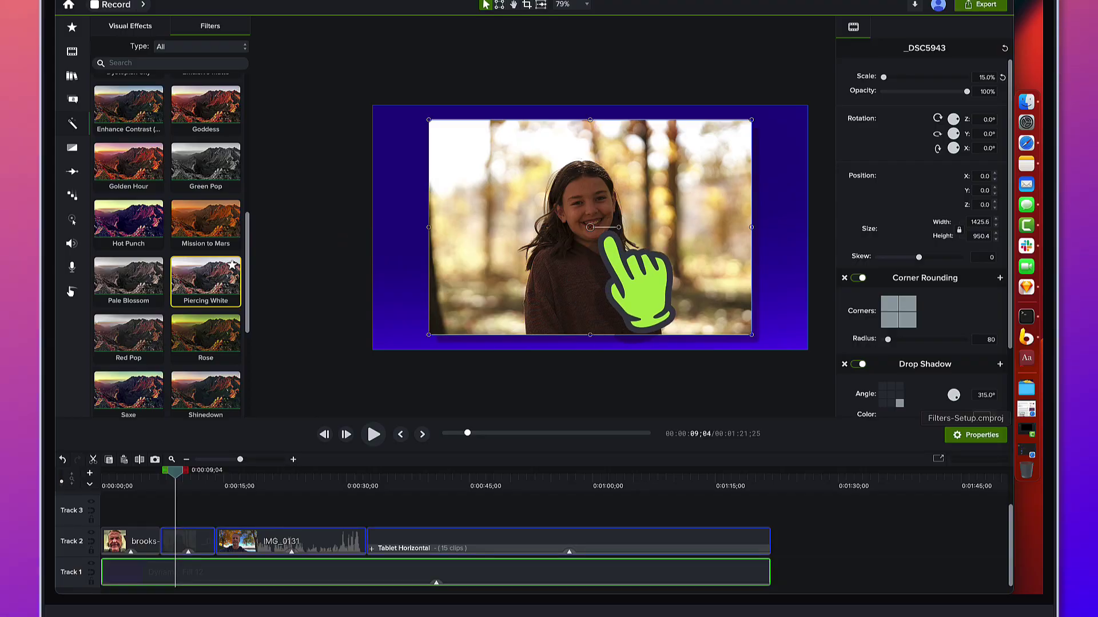
left_click_drag(609, 237, 609, 238)
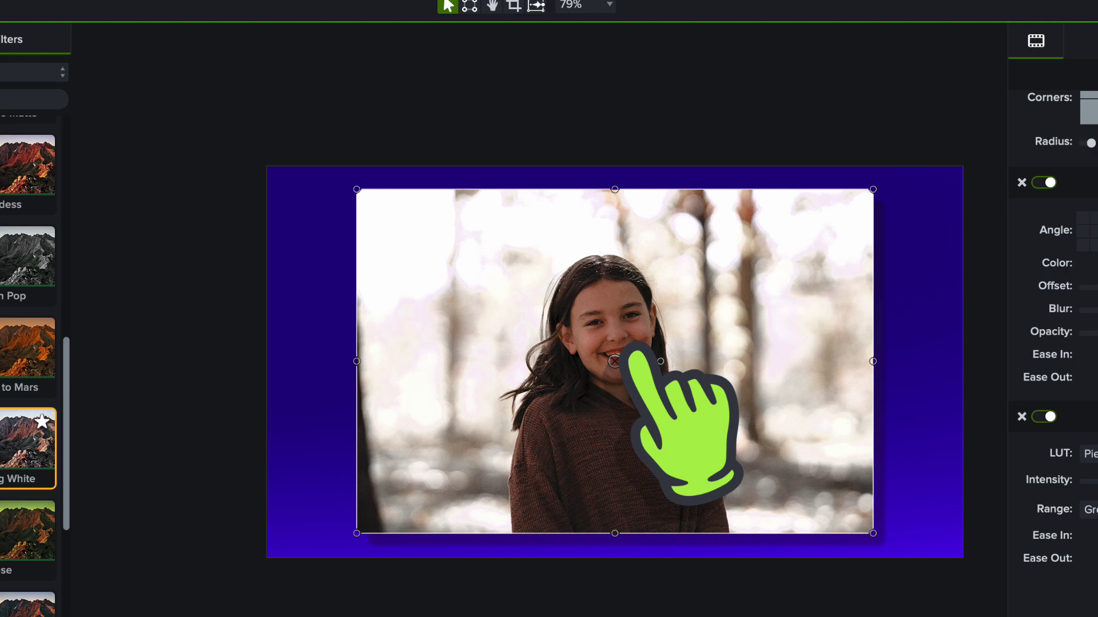
scroll(635, 350, "up", 2)
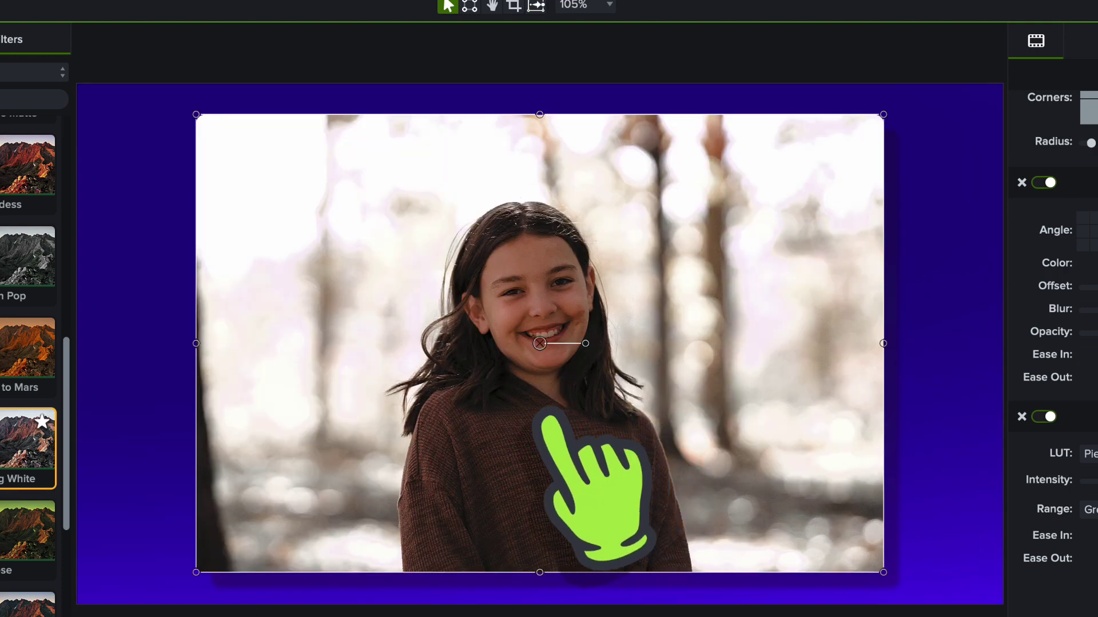
scroll(549, 417, "up", 1)
scroll(532, 496, "down", 1)
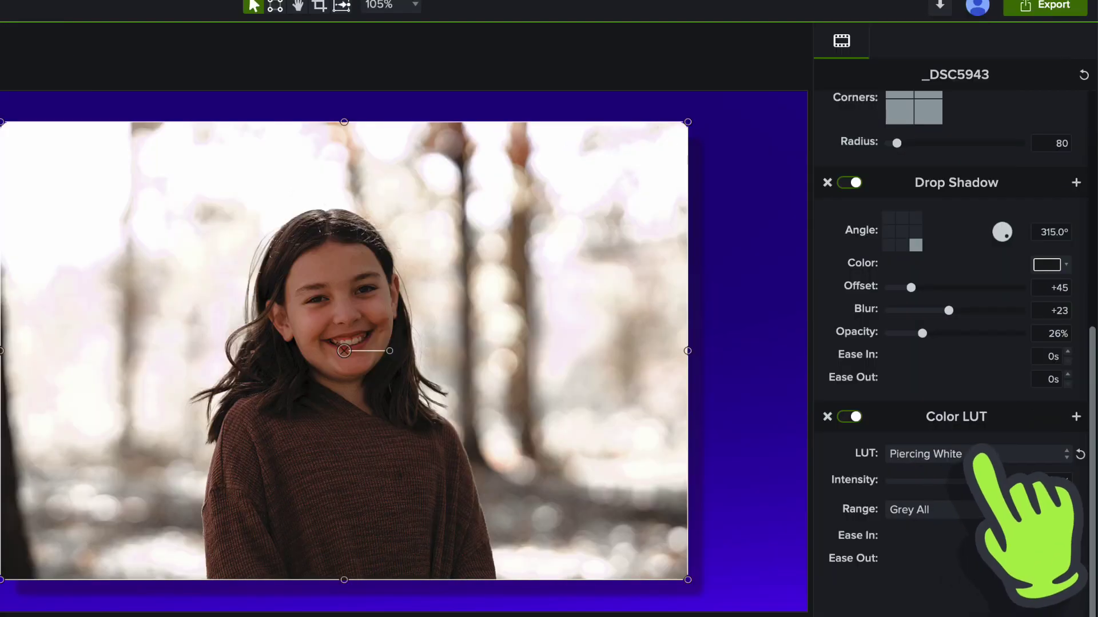
Step: Set the girl clip's Color LUT to Cold Punch at 73% intensity, then deselect it
left_click(980, 455)
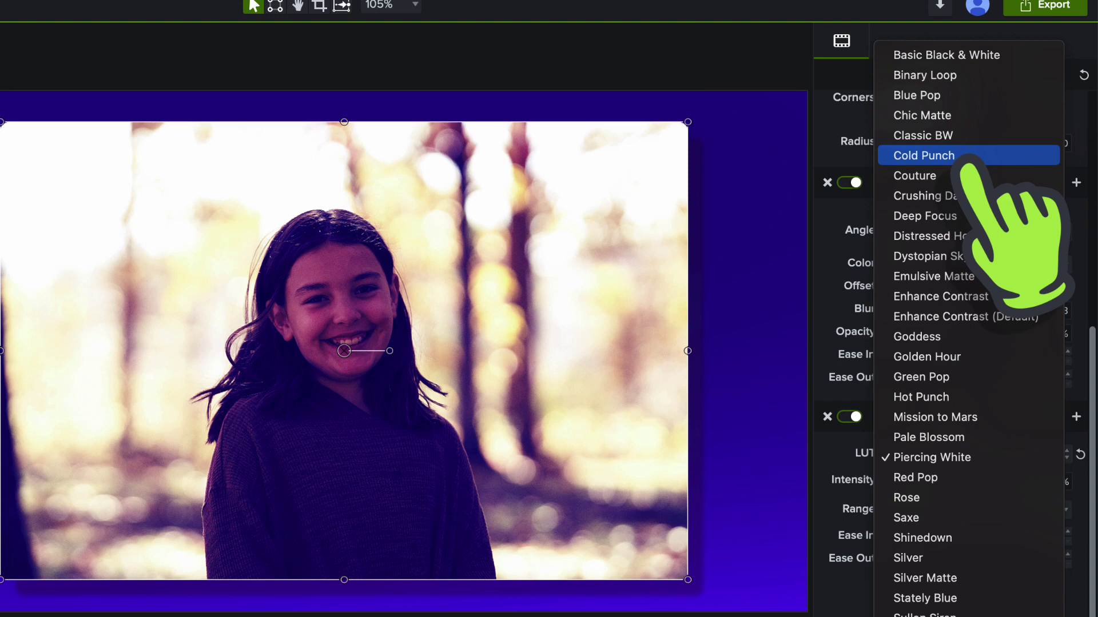
left_click(969, 165)
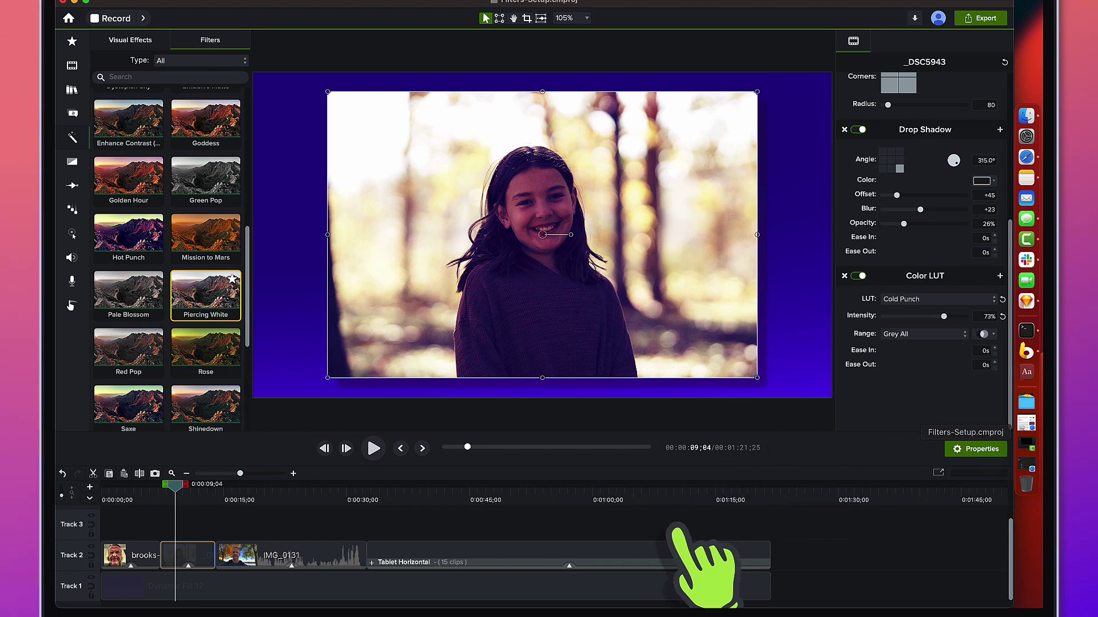
left_click(676, 527)
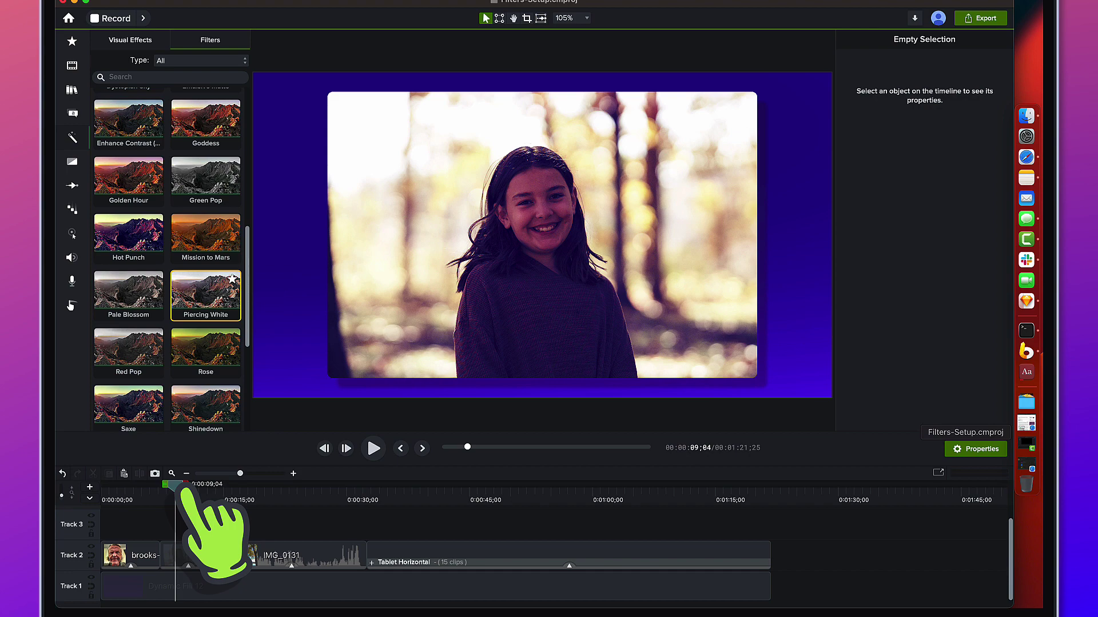
Step: Apply the Shinedown filter to the IMG_0131 lakeside selfie clip at 100% intensity
left_click_drag(202, 491, 259, 489)
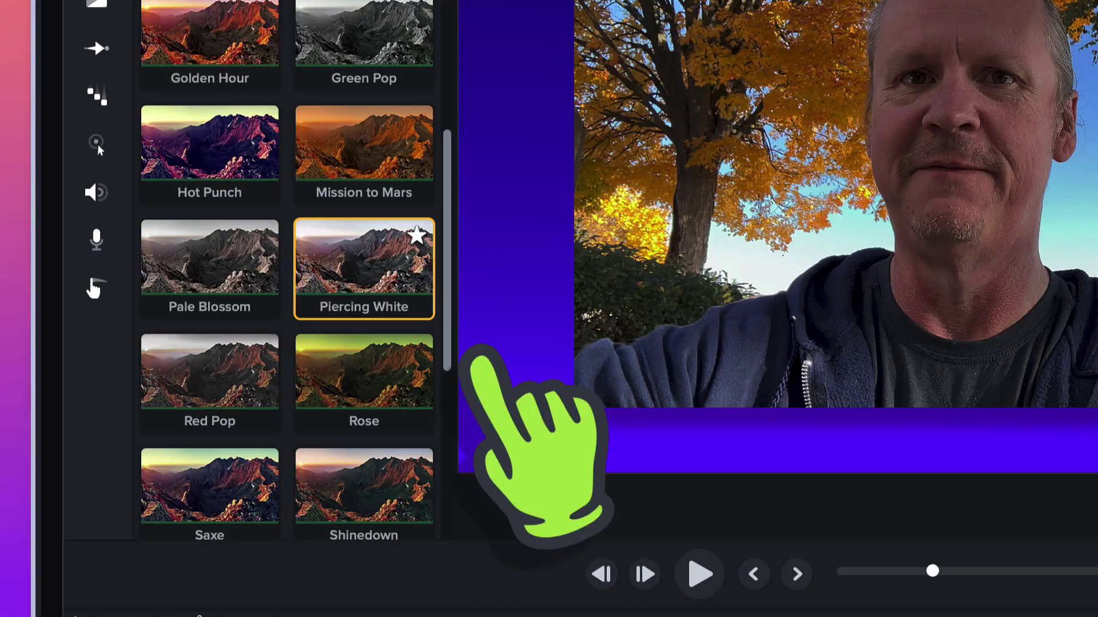
scroll(209, 260, "down", 3)
scroll(378, 179, "down", 5)
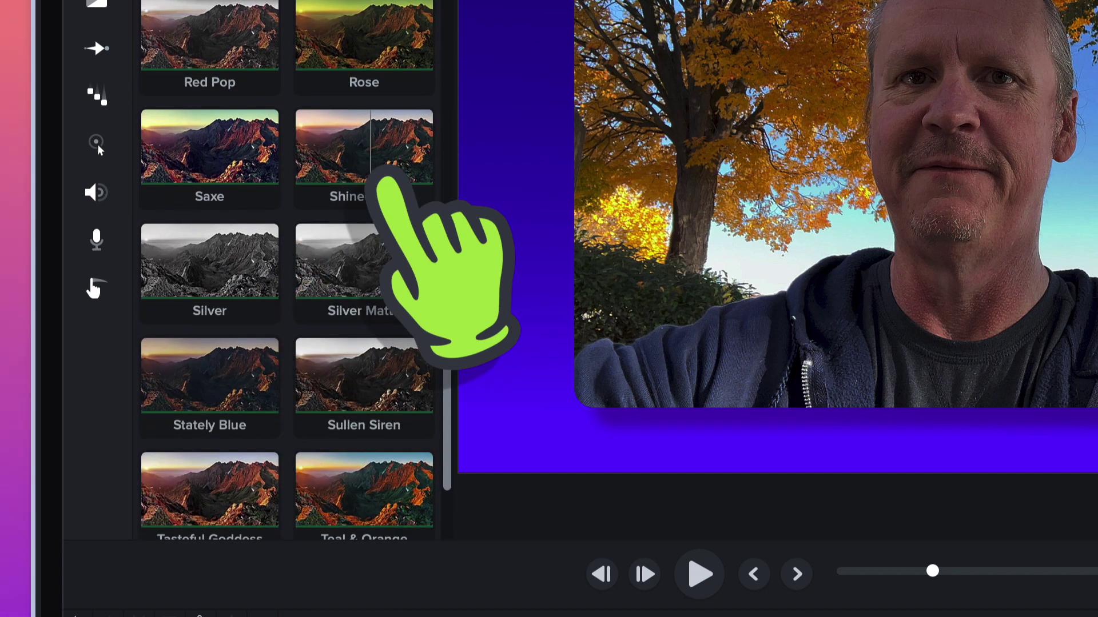
left_click_drag(386, 178, 917, 109)
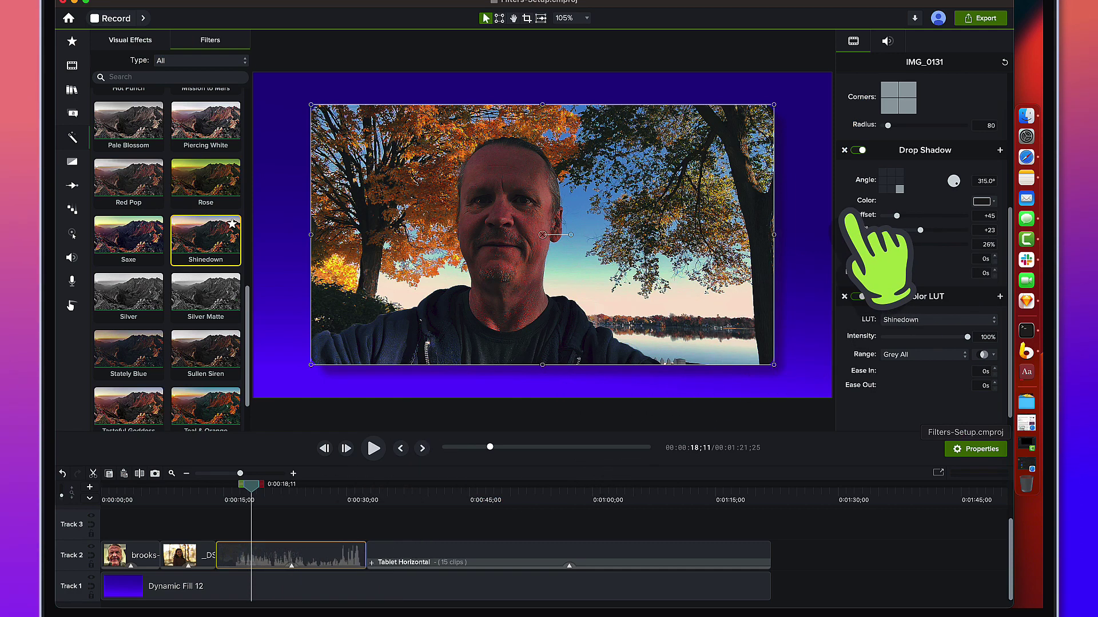
scroll(917, 220, "up", 5)
scroll(917, 220, "down", 5)
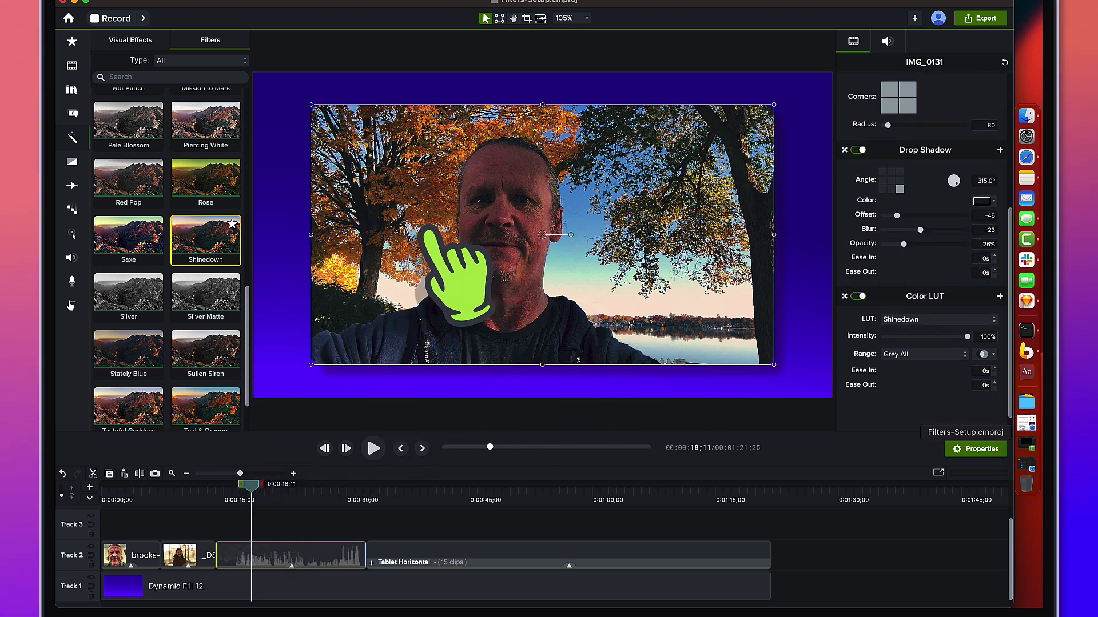
mouse_move(255, 486)
left_mouse_down()
mouse_move(291, 491)
mouse_move(270, 490)
left_mouse_up()
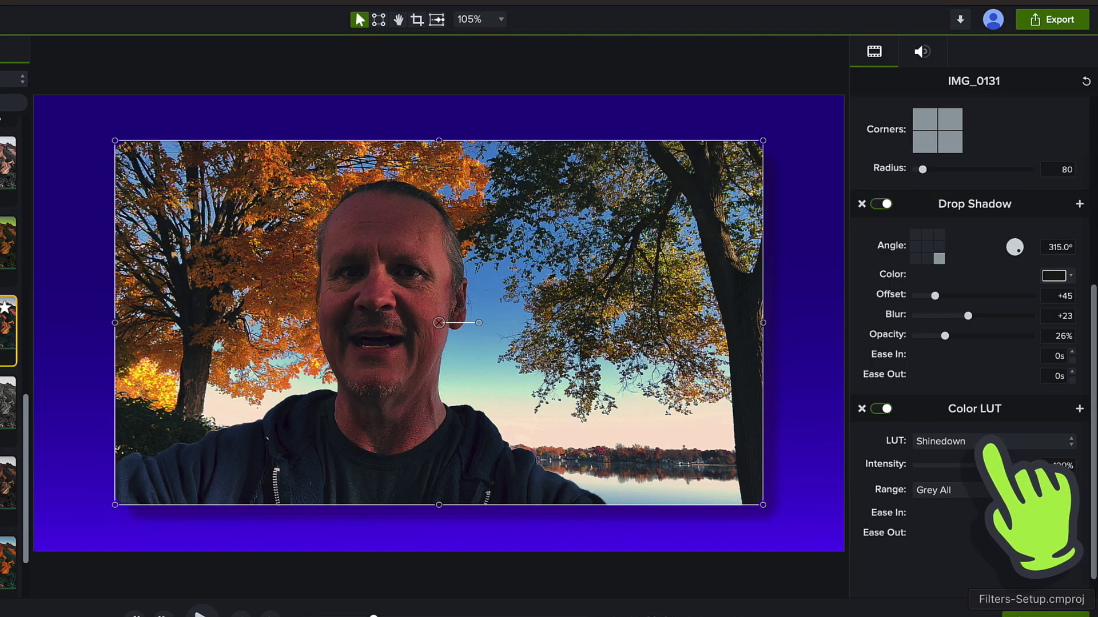
Step: Switch IMG_0131's Color LUT from Shinedown to Chic Matte and scrub to preview it
left_click(987, 443)
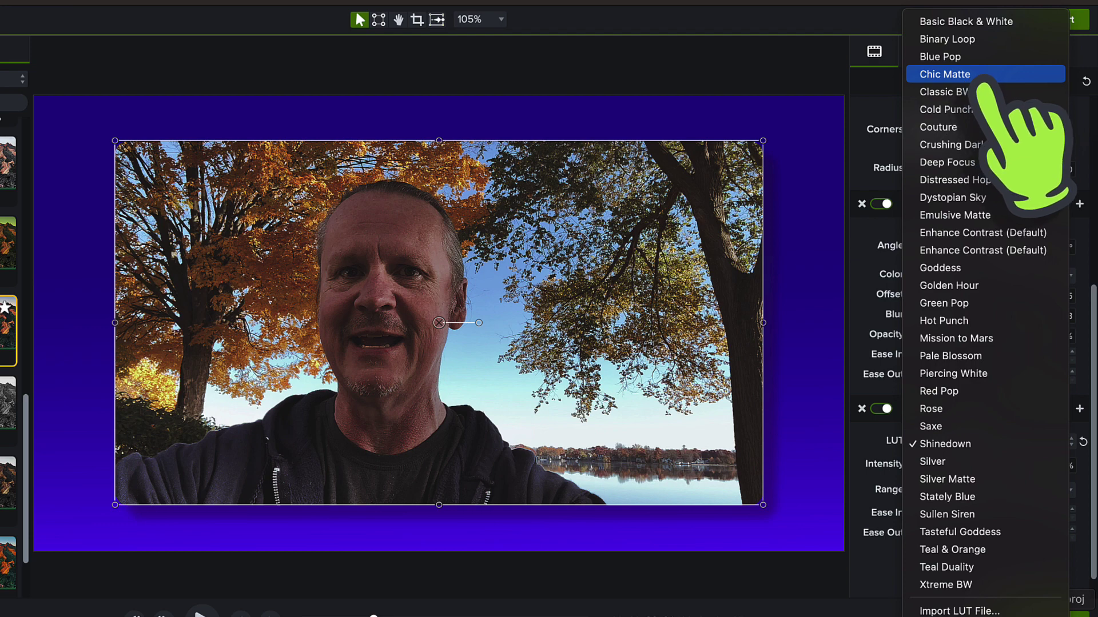
left_click(991, 84)
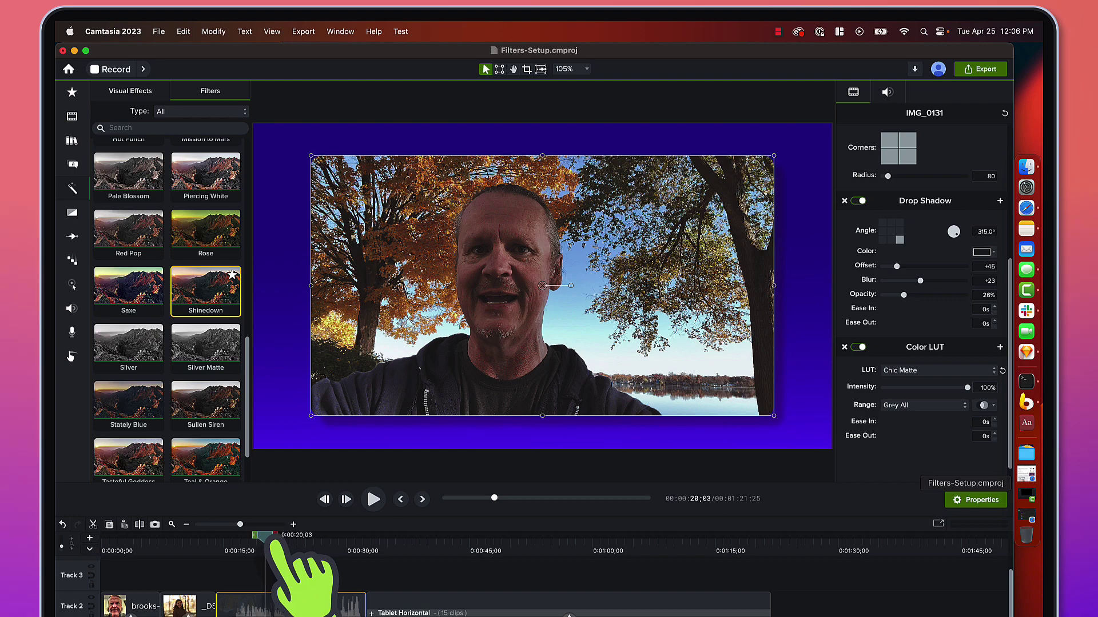
left_click_drag(274, 543, 286, 546)
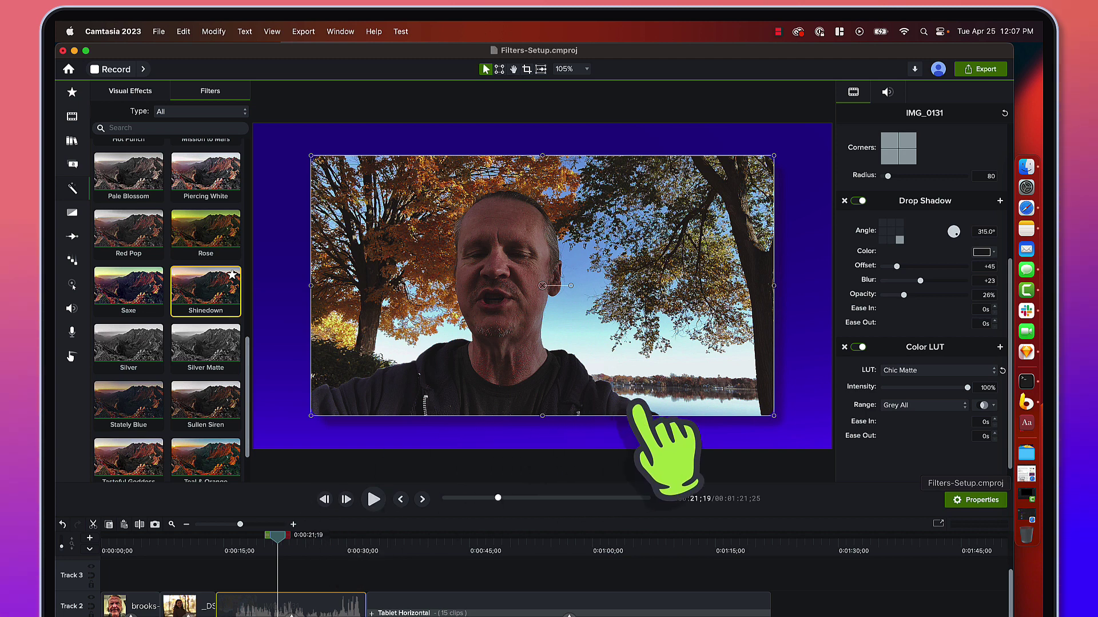
scroll(870, 388, "down", 2)
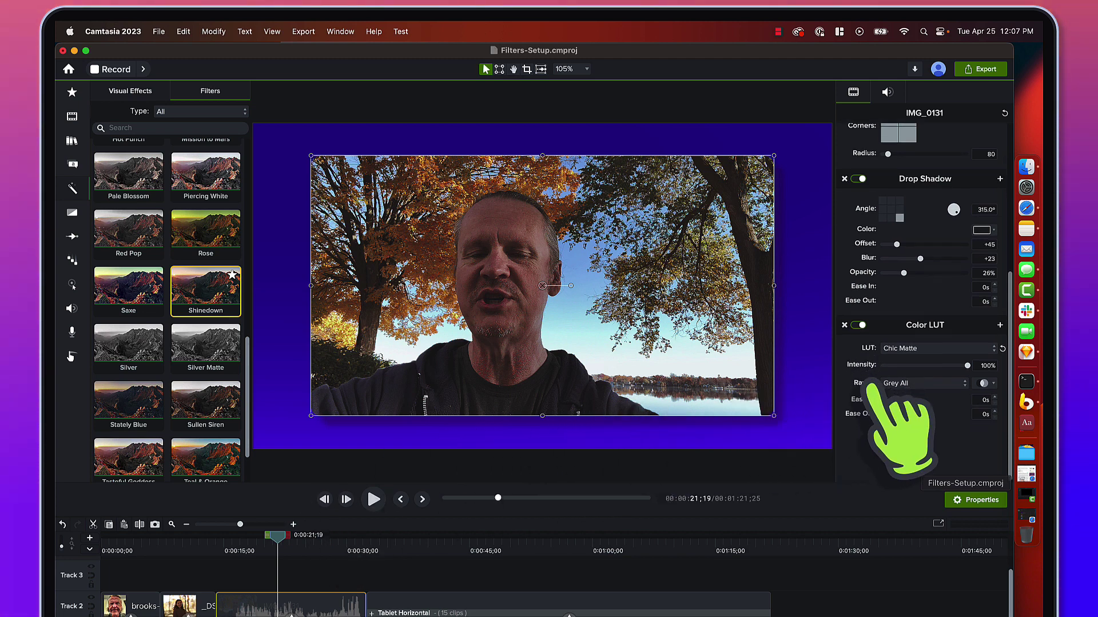
left_click(463, 550)
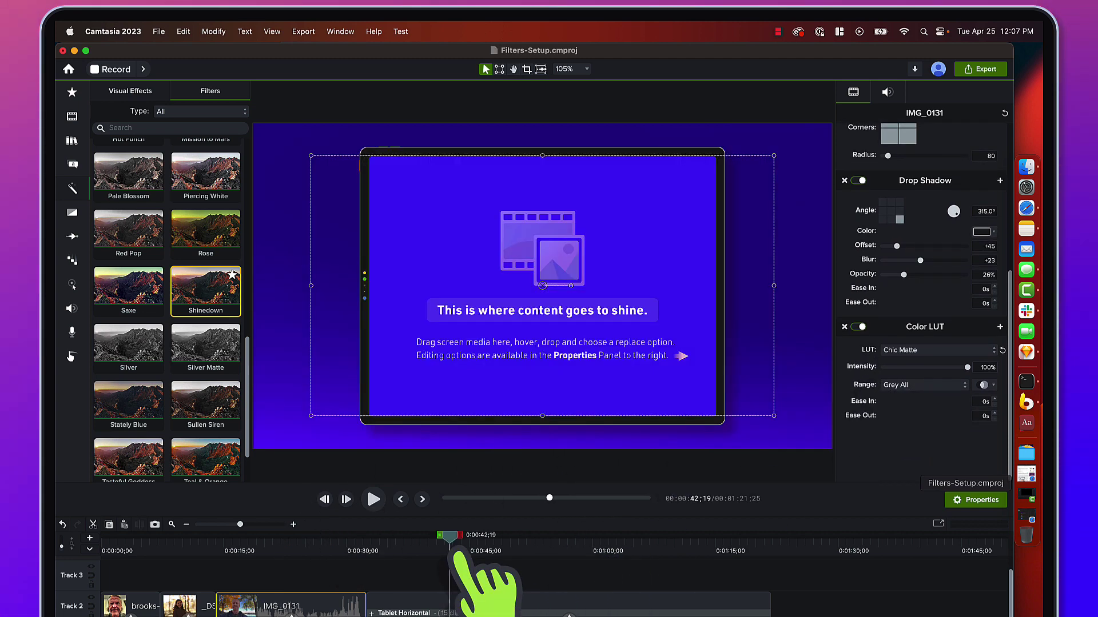
left_click(499, 572)
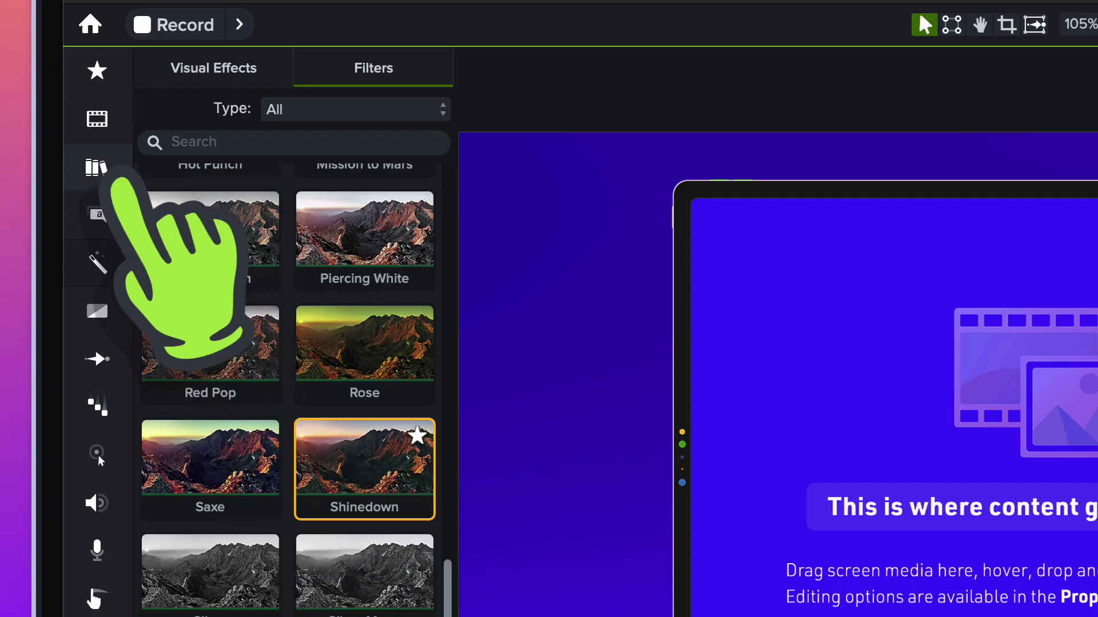
left_click(97, 167)
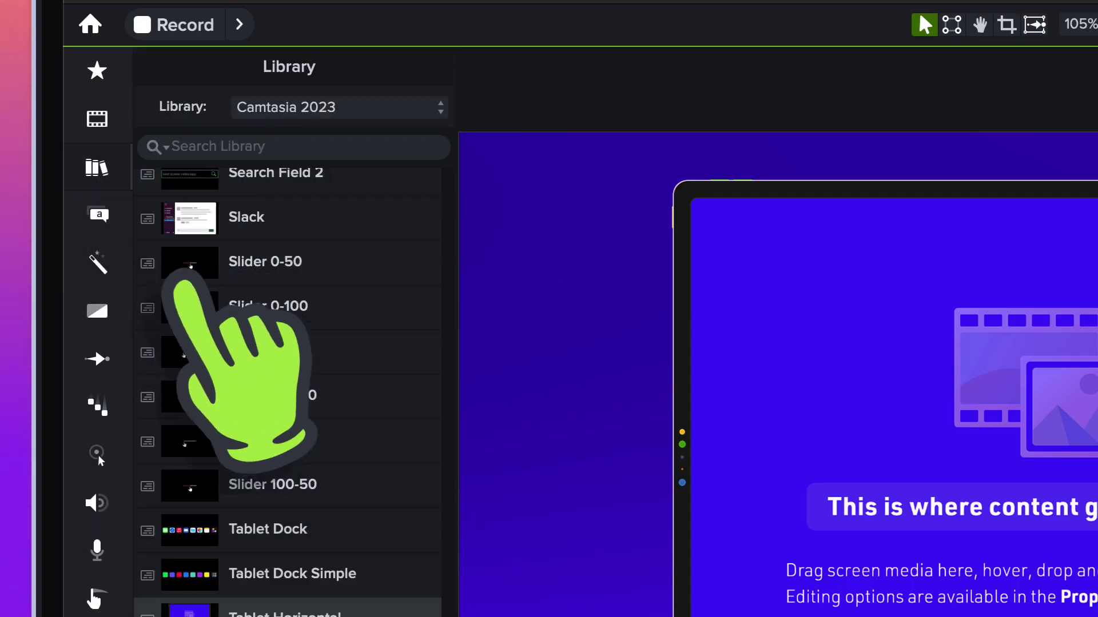
left_click(96, 119)
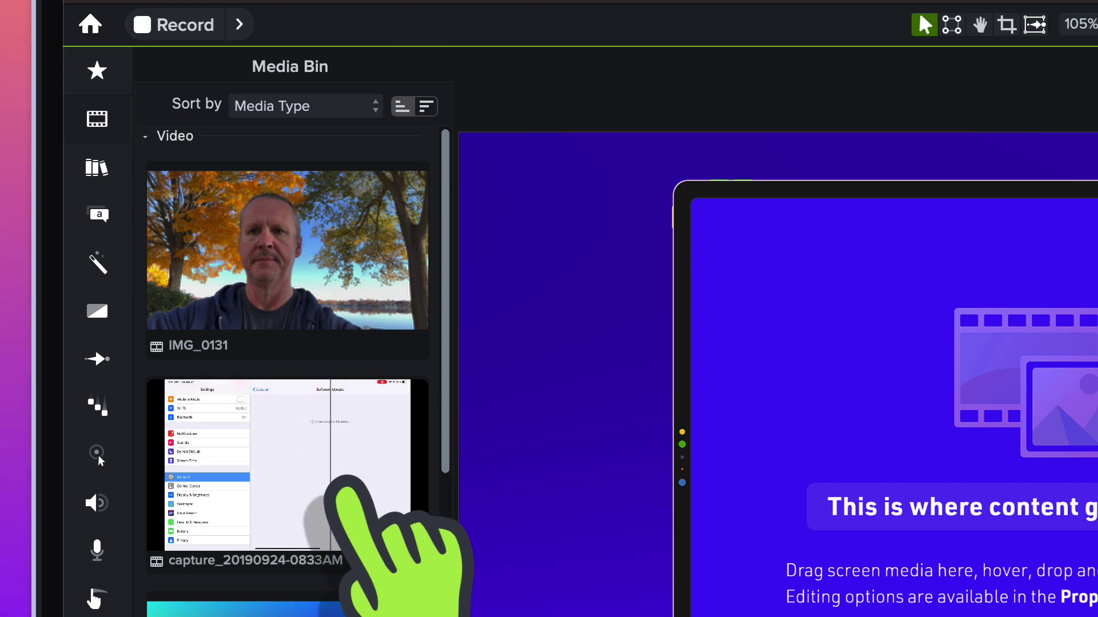
left_click(346, 483)
left_click_drag(350, 481, 785, 449)
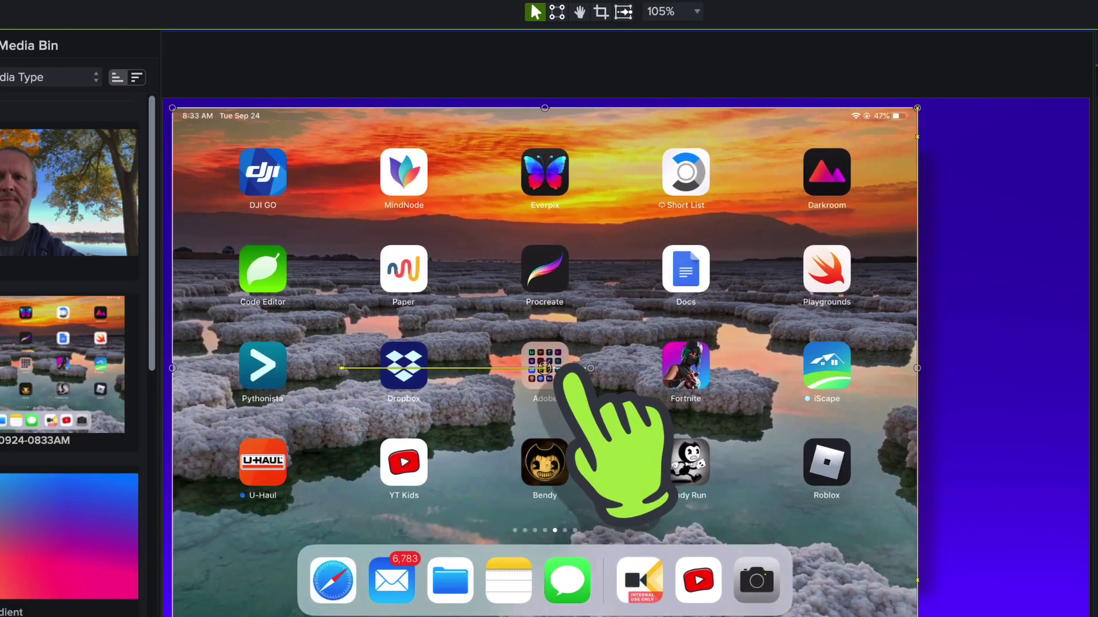
left_click_drag(545, 368, 600, 369)
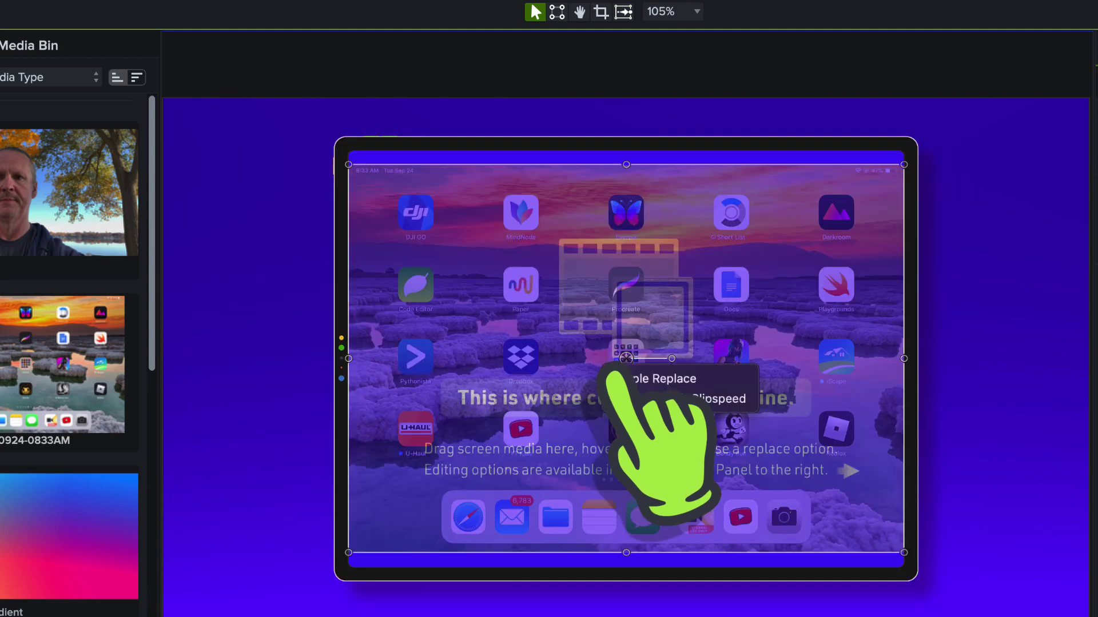
left_click_drag(612, 373, 640, 380)
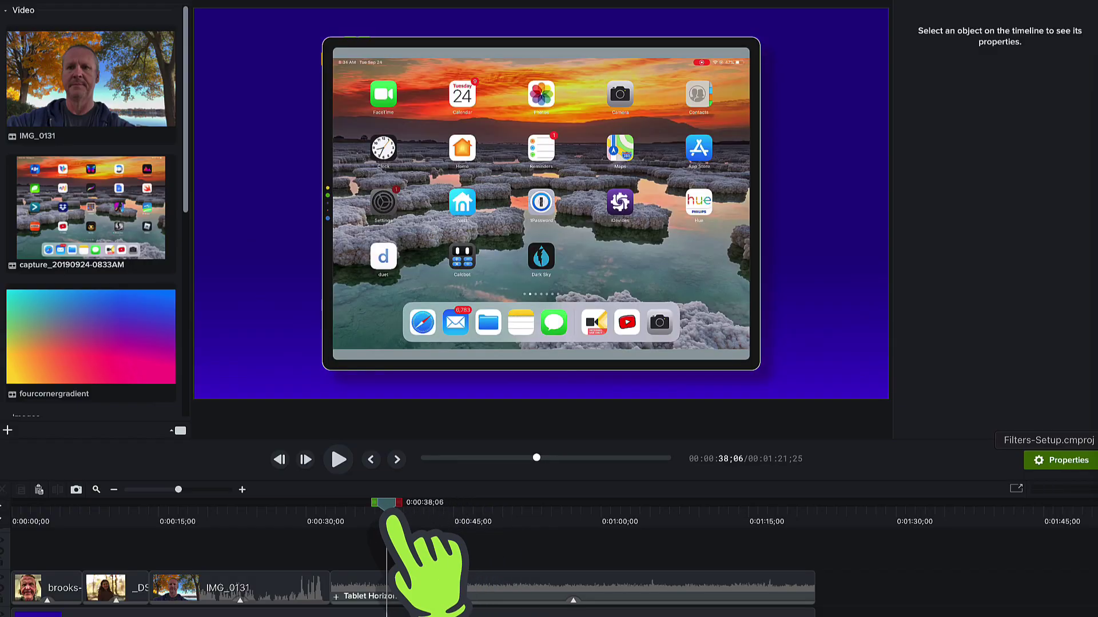
Step: Apply the orange Mission to Mars filter to the iPad recording in the Tablet Horizontal frame
left_click_drag(391, 515, 434, 517)
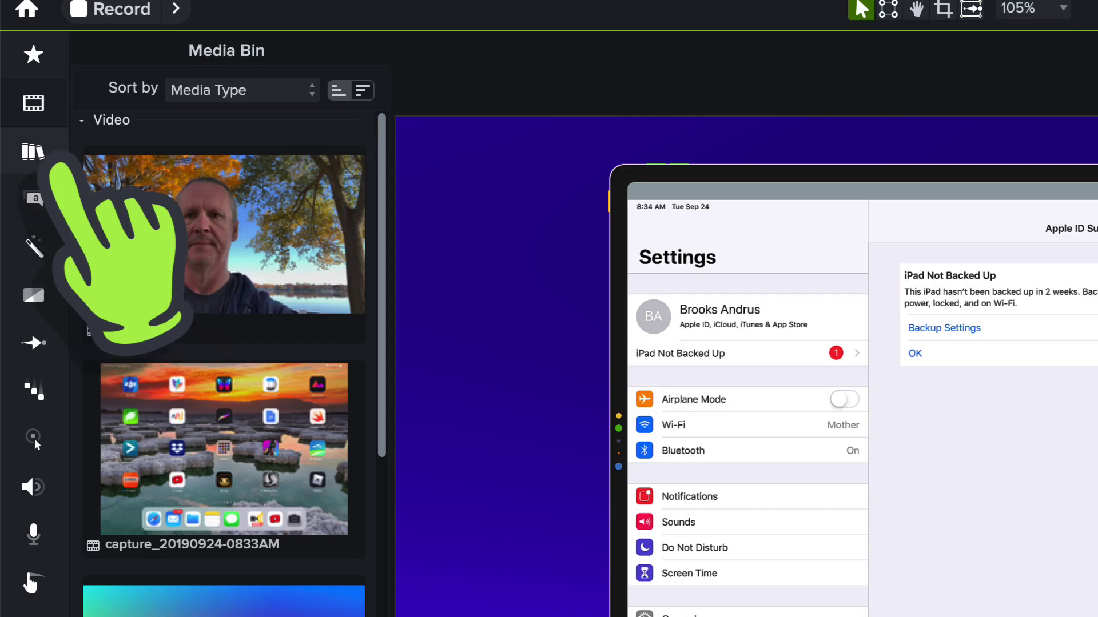
left_click(34, 247)
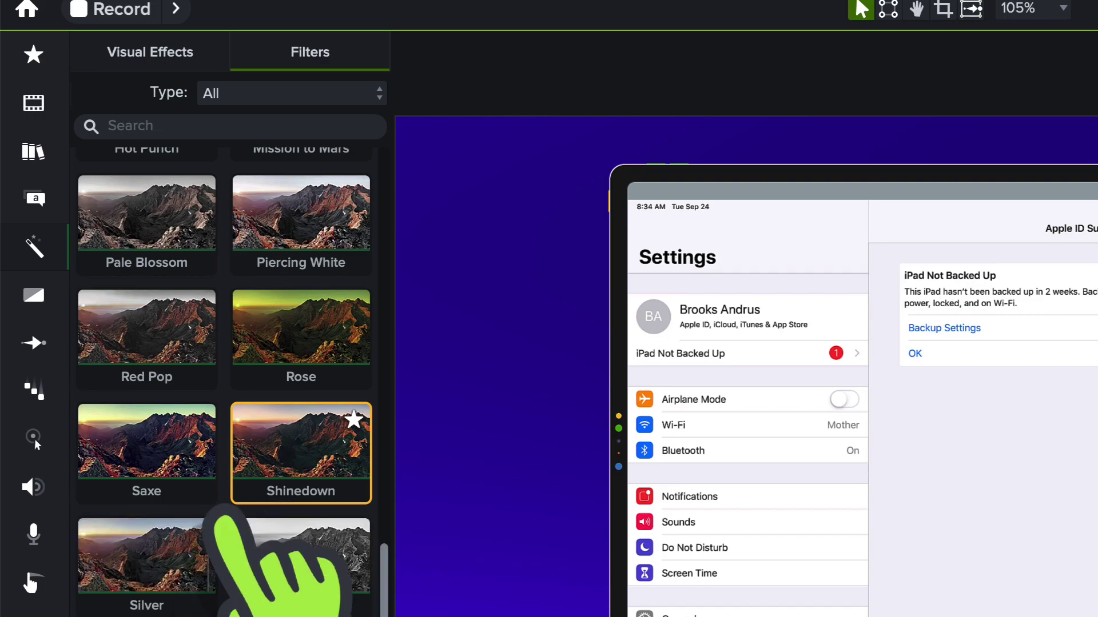
scroll(239, 466, "down", 3)
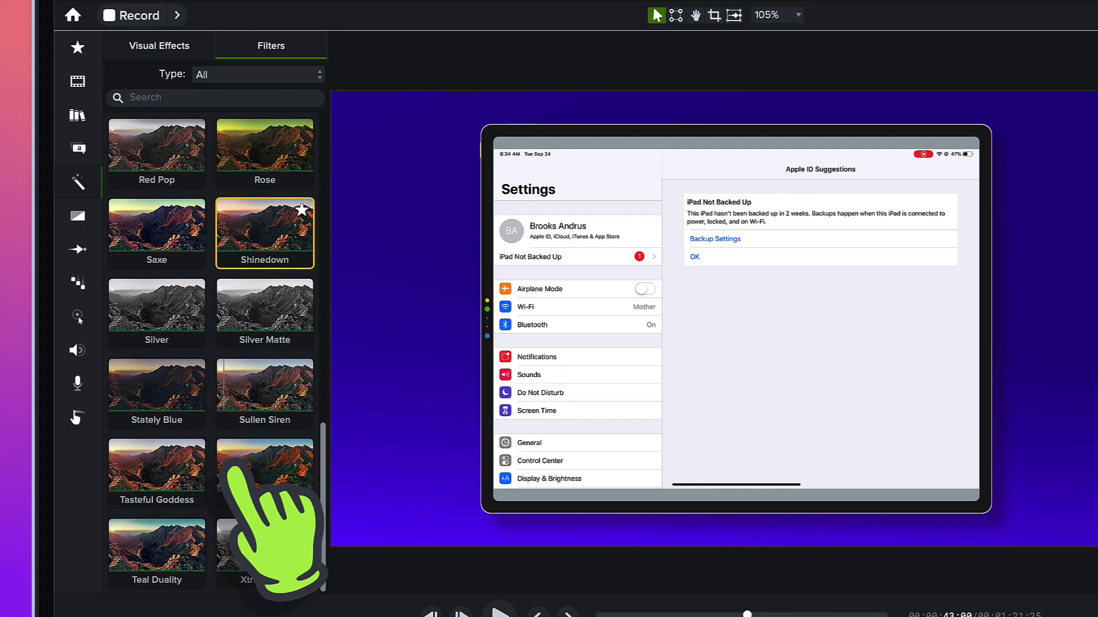
scroll(235, 467, "up", 8)
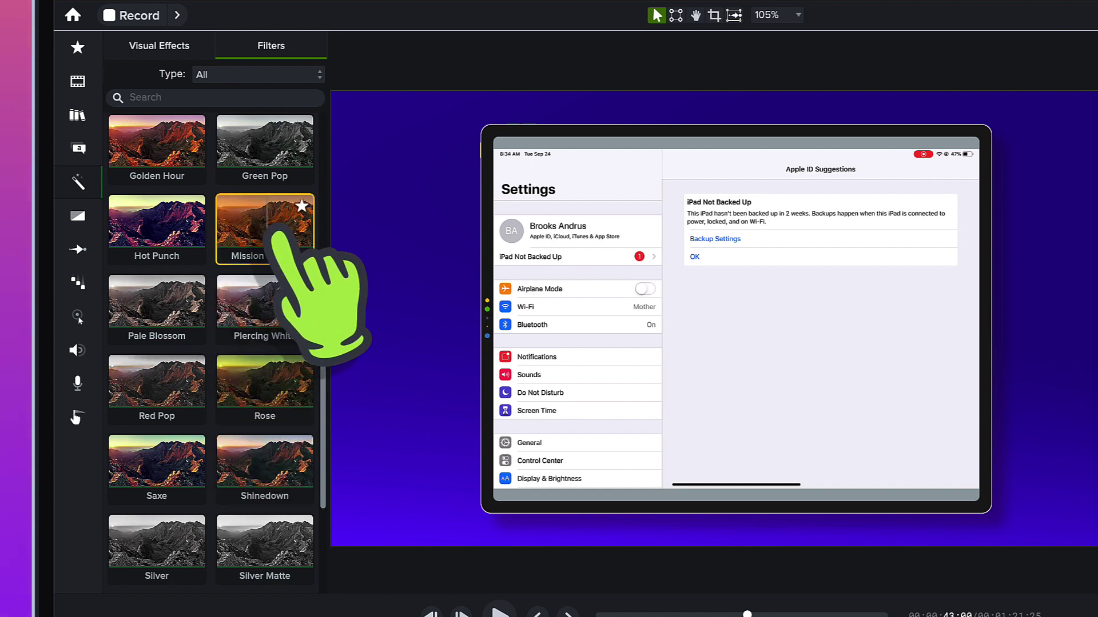
left_click_drag(283, 234, 563, 247)
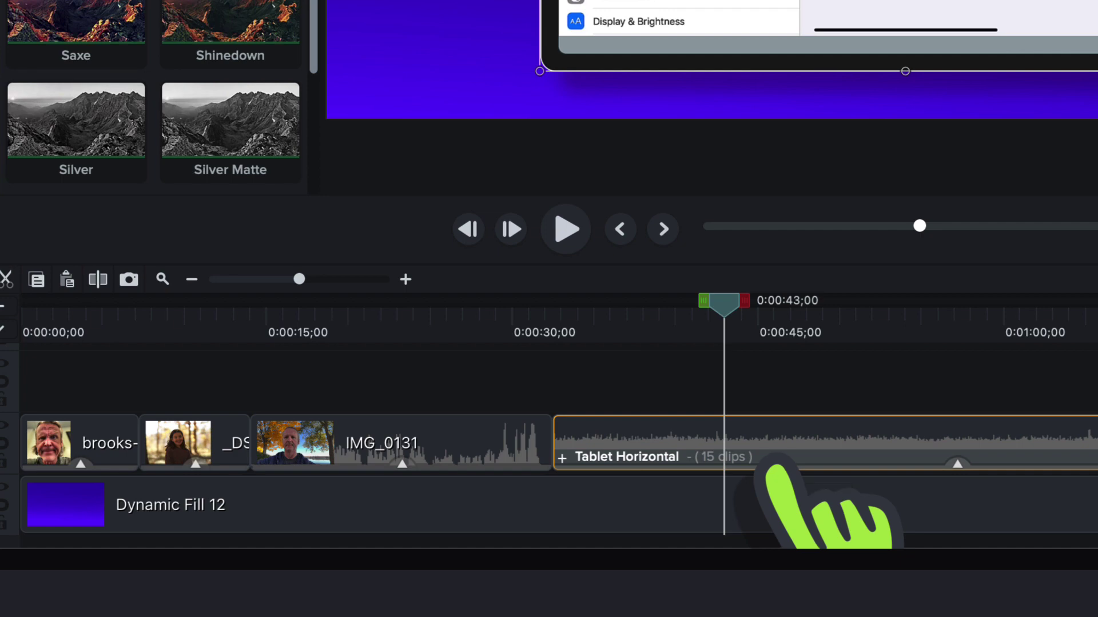
Step: Open the Tablet Horizontal group and set the capture clip's Color LUT to Teal & Orange
double_click(772, 457)
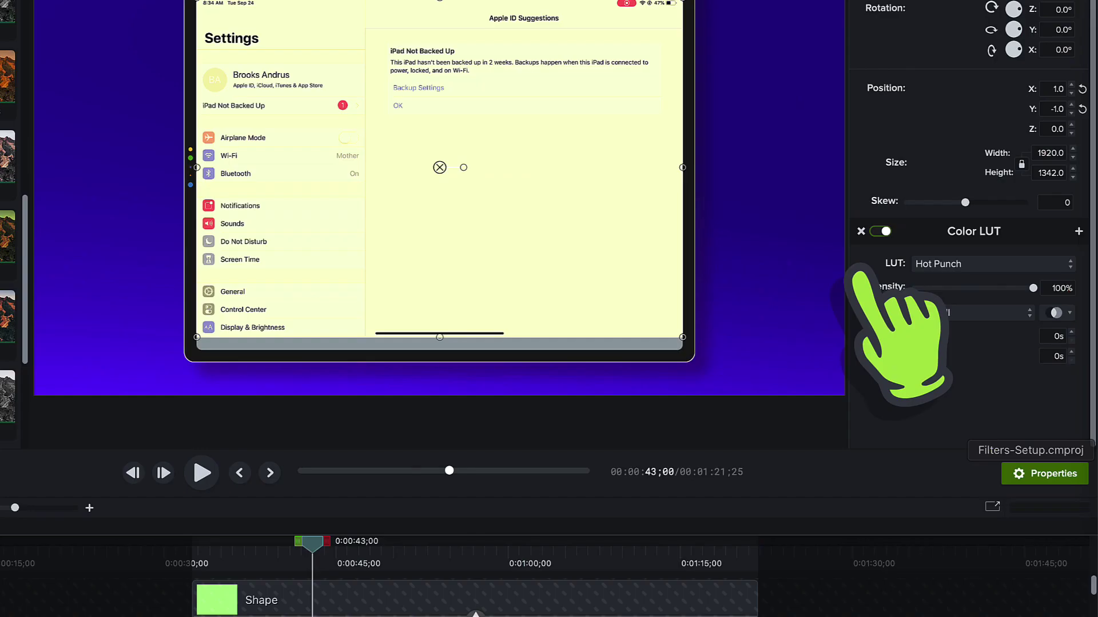
left_click(962, 264)
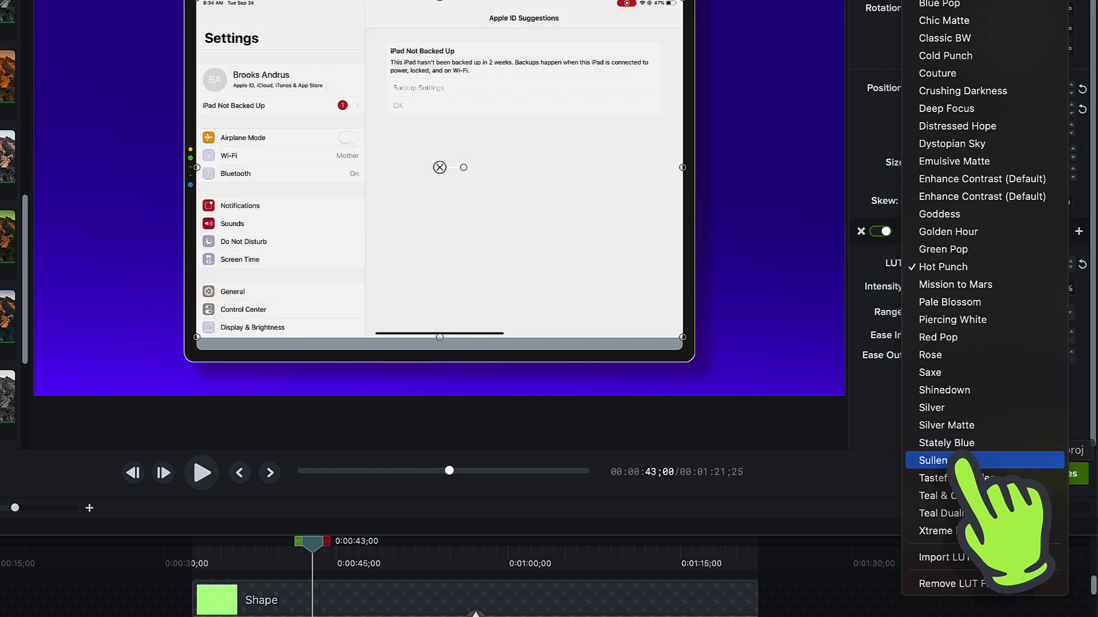
left_click(972, 495)
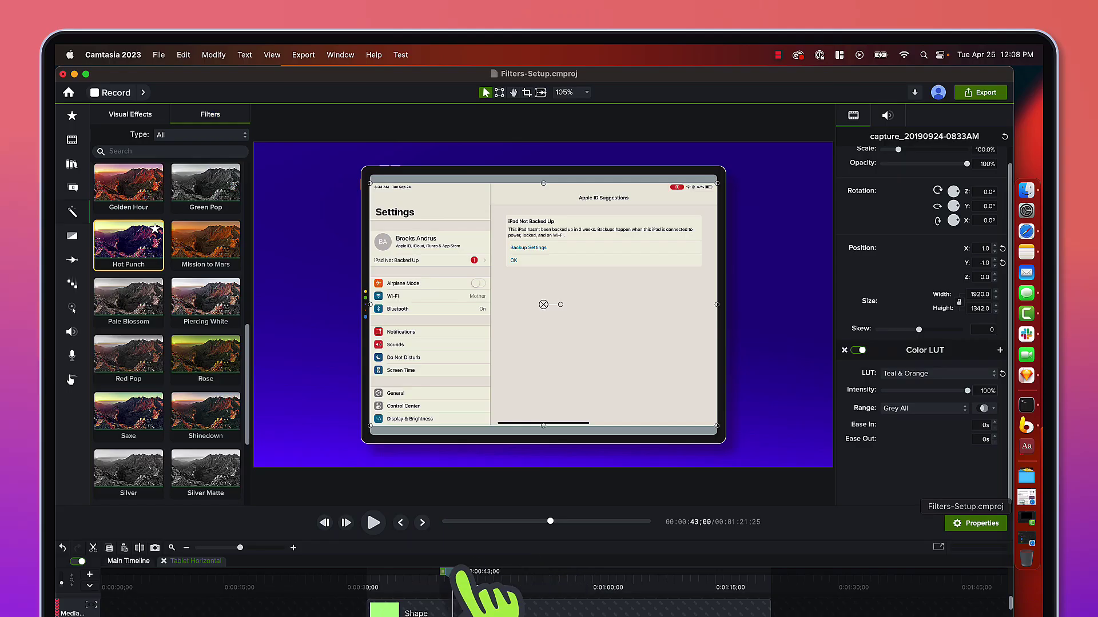
Step: Preview a later part of the iPad recording, then exit the Tablet Horizontal group to the Main Timeline
left_click_drag(458, 576, 487, 584)
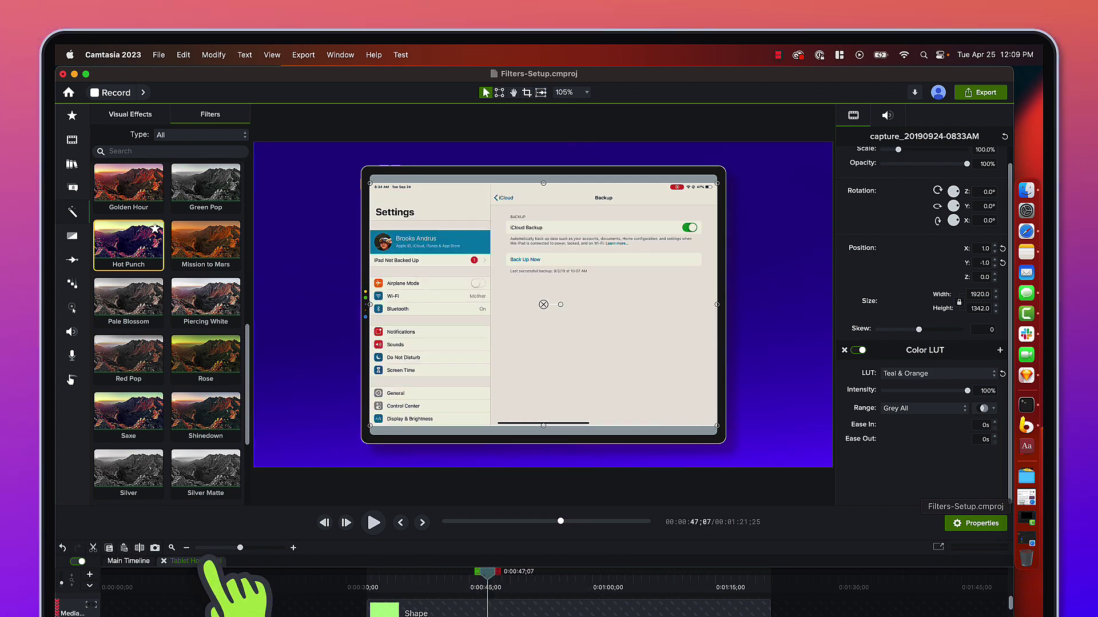
left_click(163, 561)
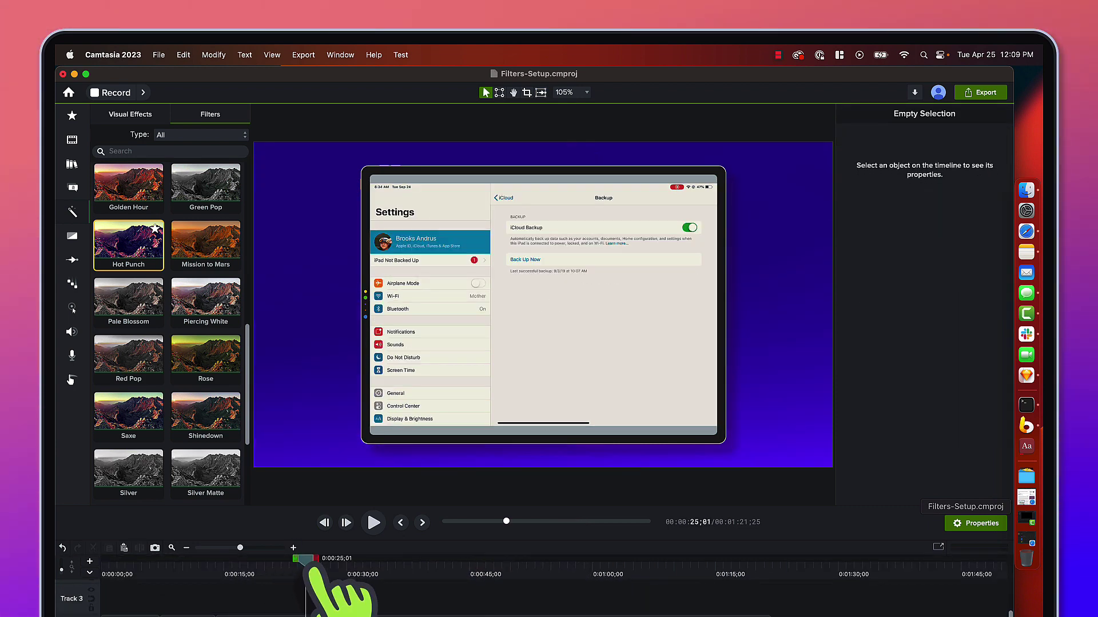